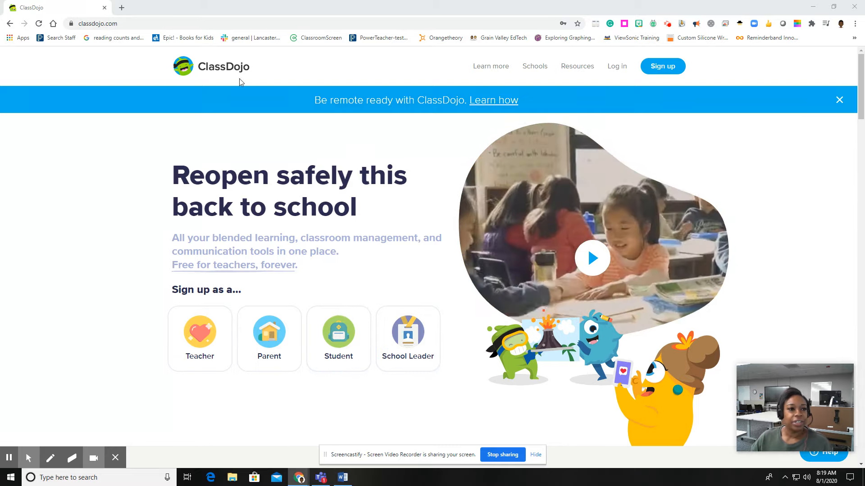
Log in to ClassDojo as a teacher, filling the email and password from the browser's saved credentials.
left_click(168, 24)
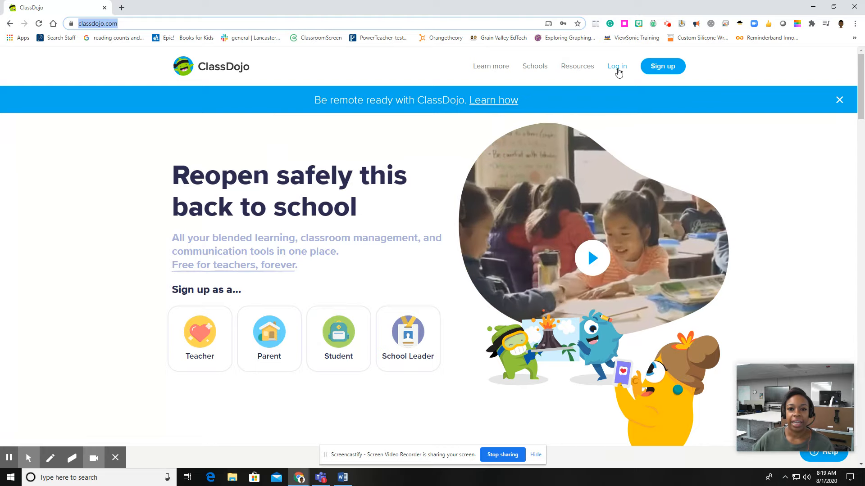
left_click(617, 67)
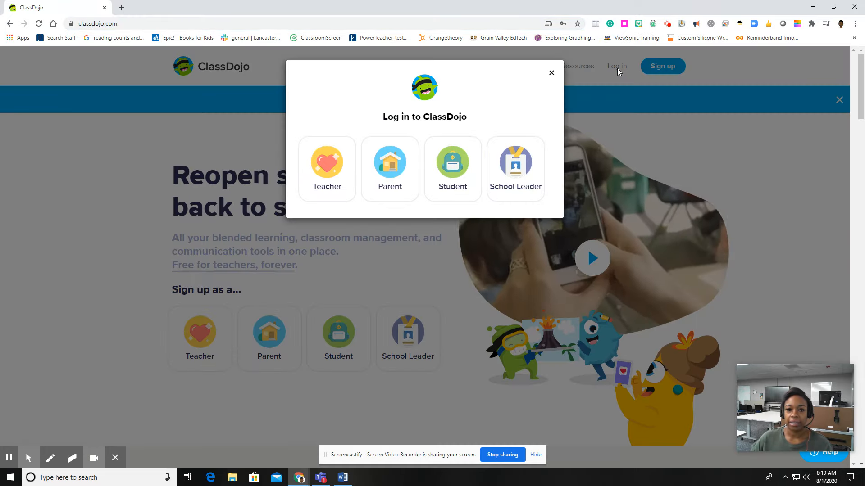
left_click(331, 167)
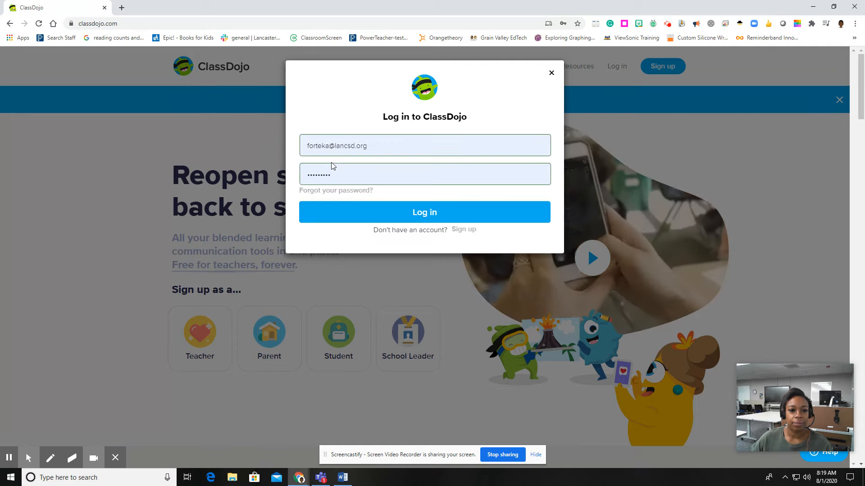
left_click(382, 148)
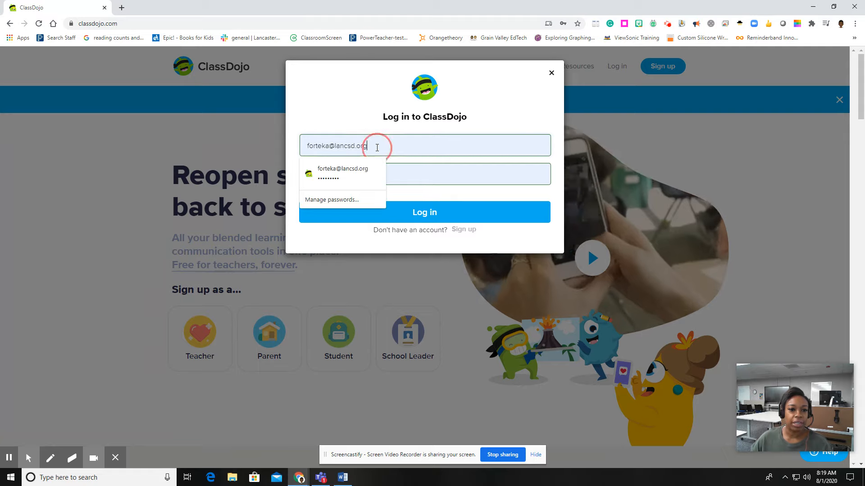
left_click(340, 171)
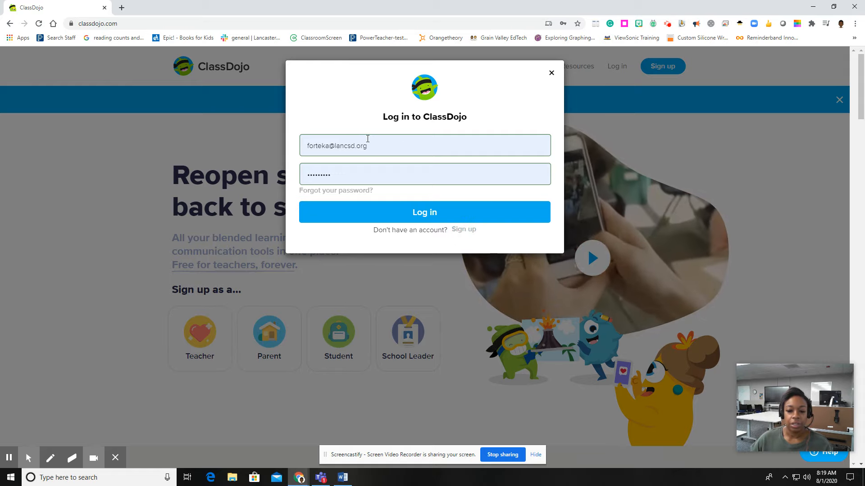
left_click(412, 216)
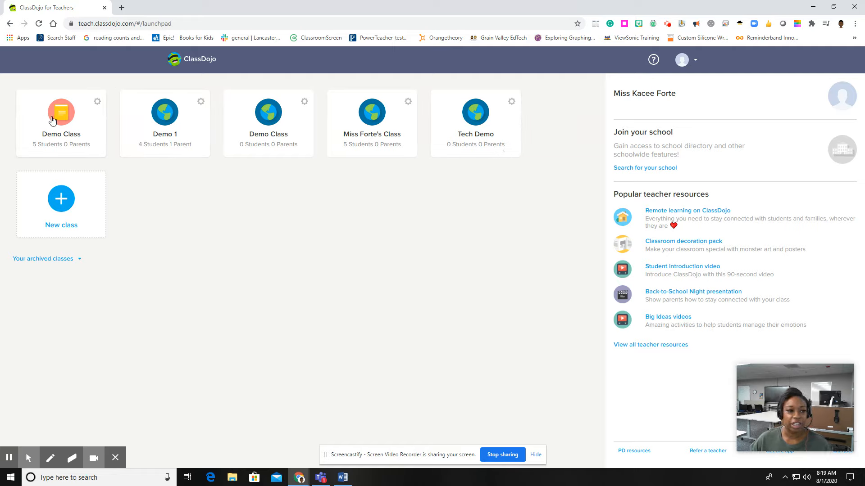
Start a new class and name it with the teacher's name followed by ' - 2020/2021'.
left_click(63, 200)
left_click(363, 225)
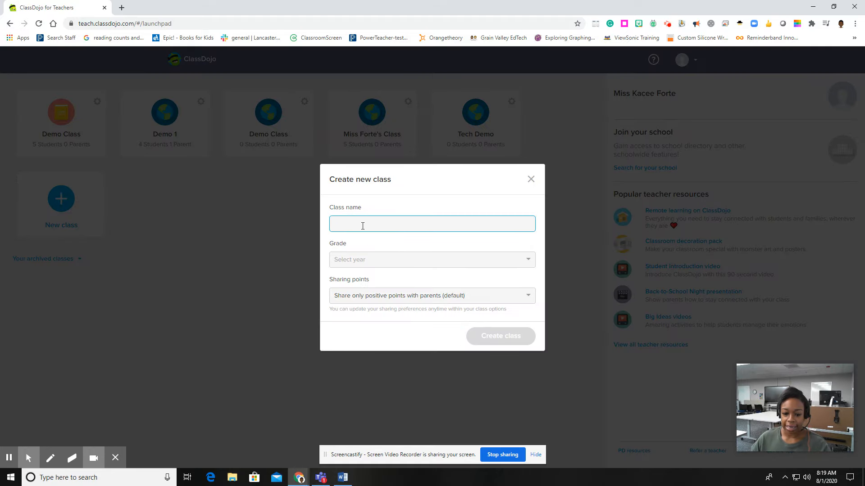
type("Ml")
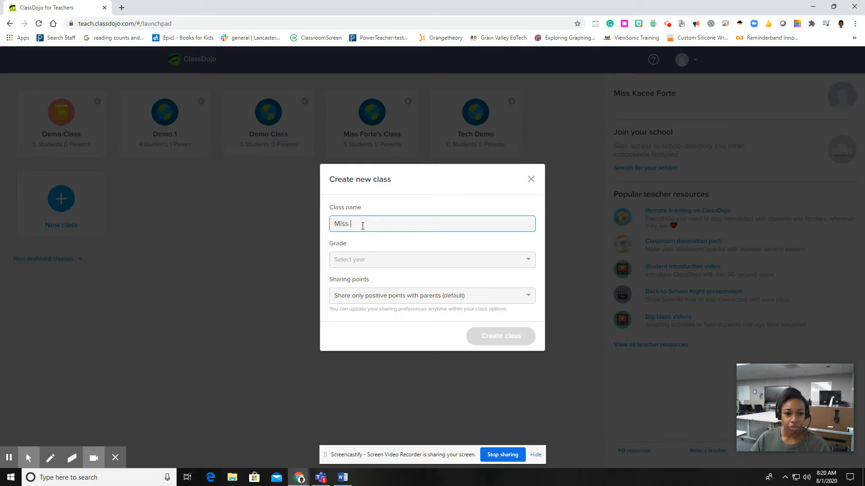
type("ss Forte")
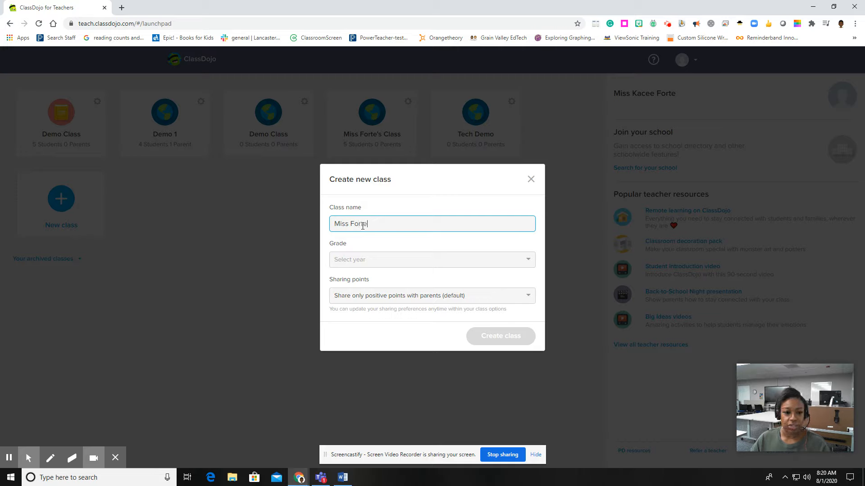
type(" - 20")
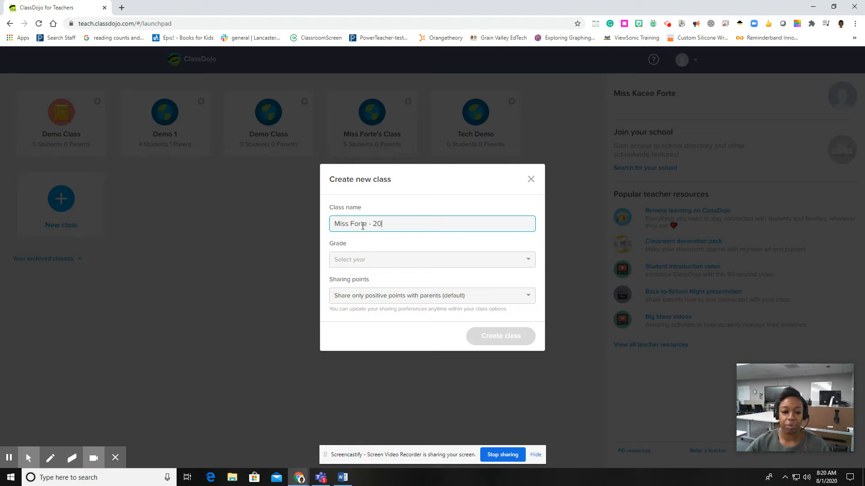
type("20/2021")
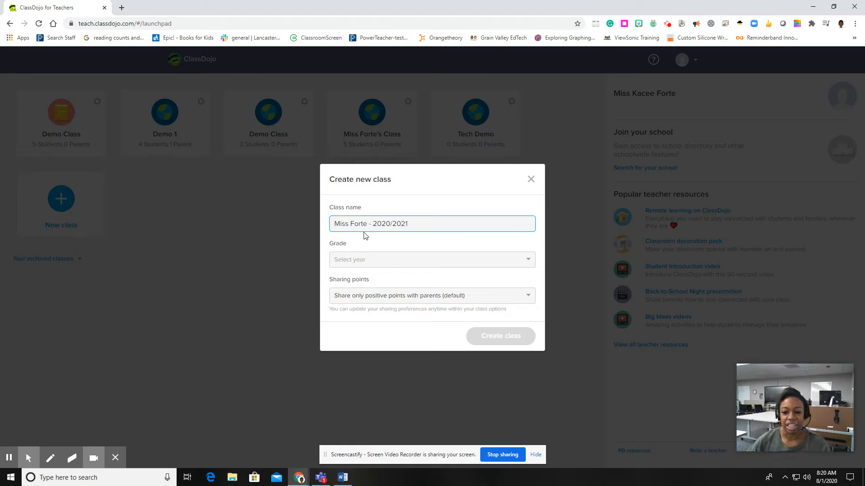
Set the class grade to 3rd Grade, choose Don't share points with parents, and create the class.
left_click(359, 264)
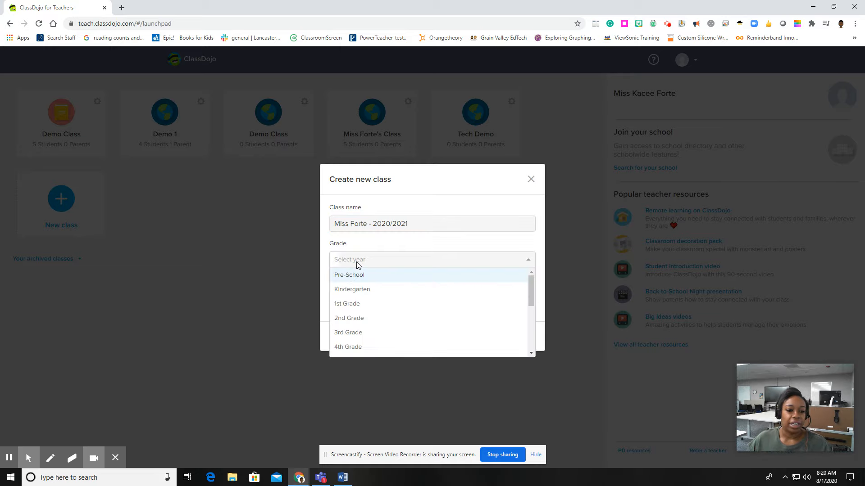
left_click(350, 333)
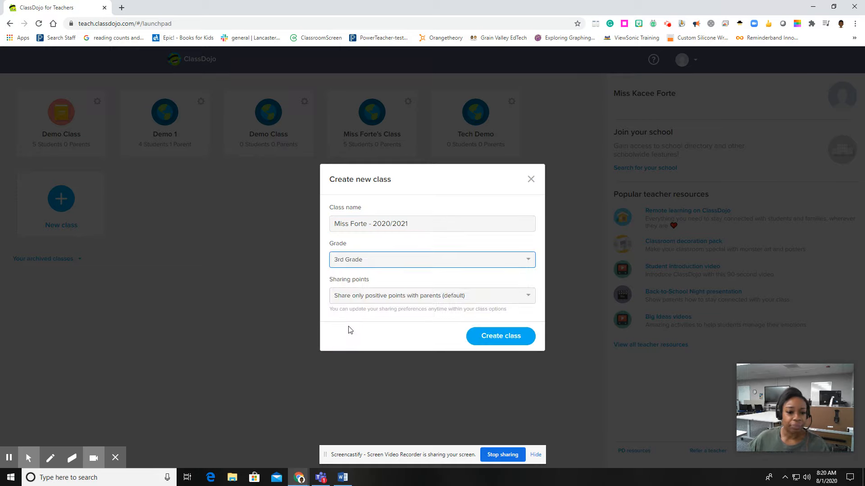
left_click(362, 299)
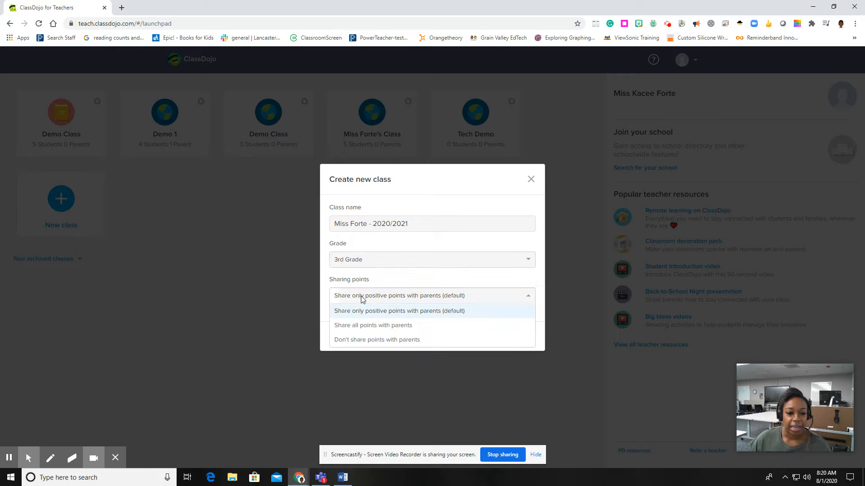
left_click(361, 341)
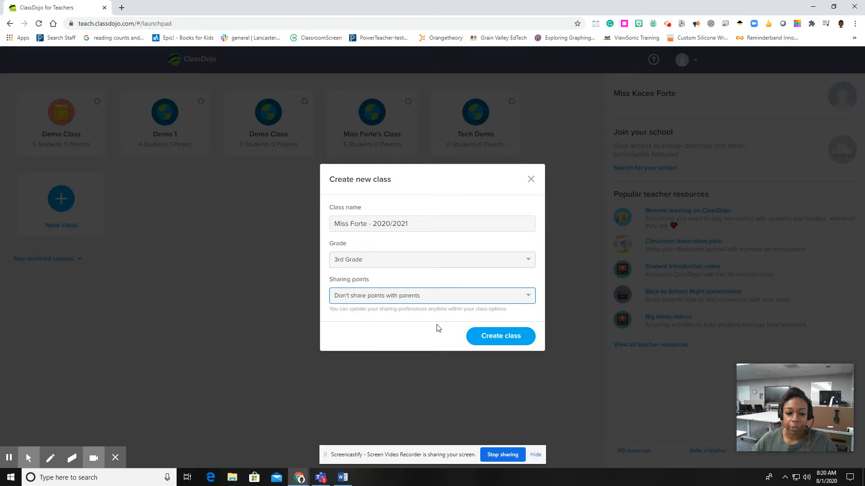
left_click(501, 339)
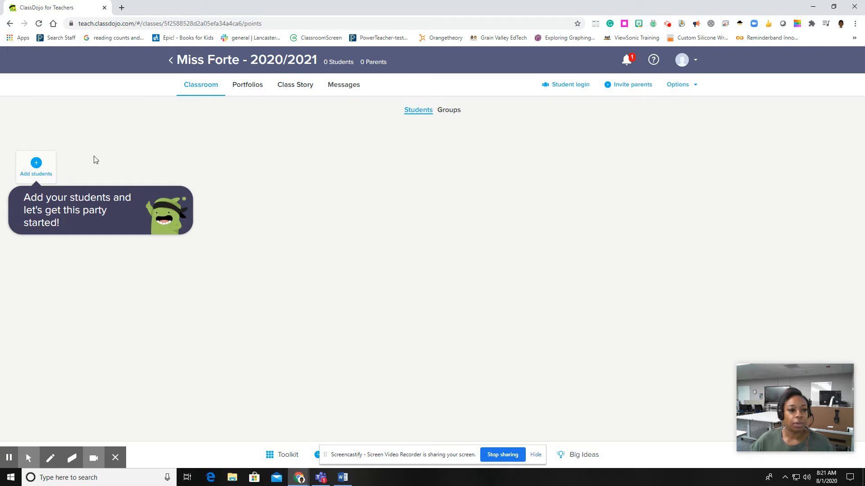
Add one student to the class by entering the student's first and last name.
left_click(36, 164)
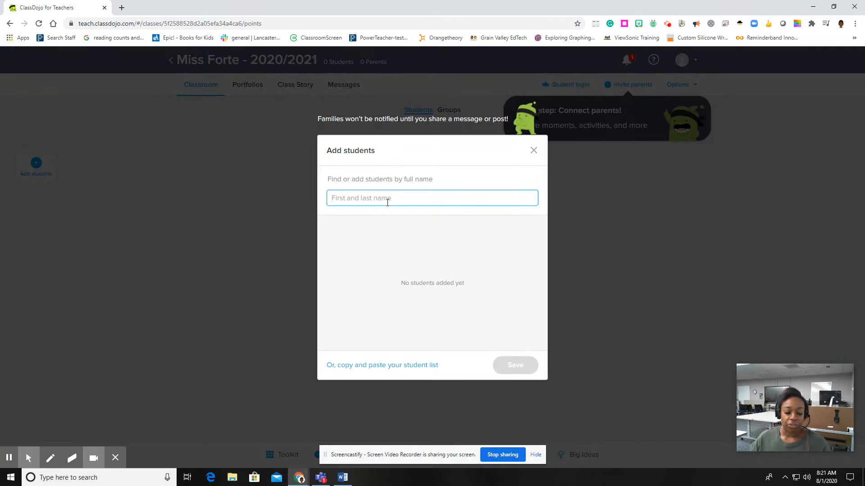
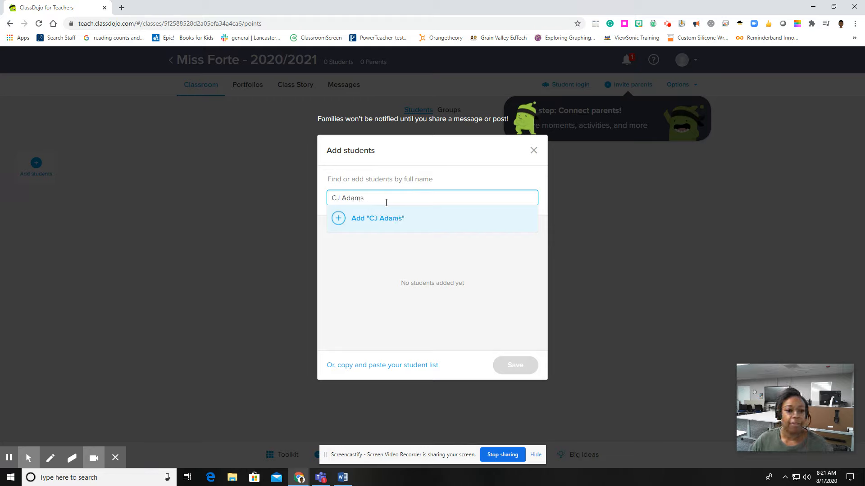
left_click(339, 218)
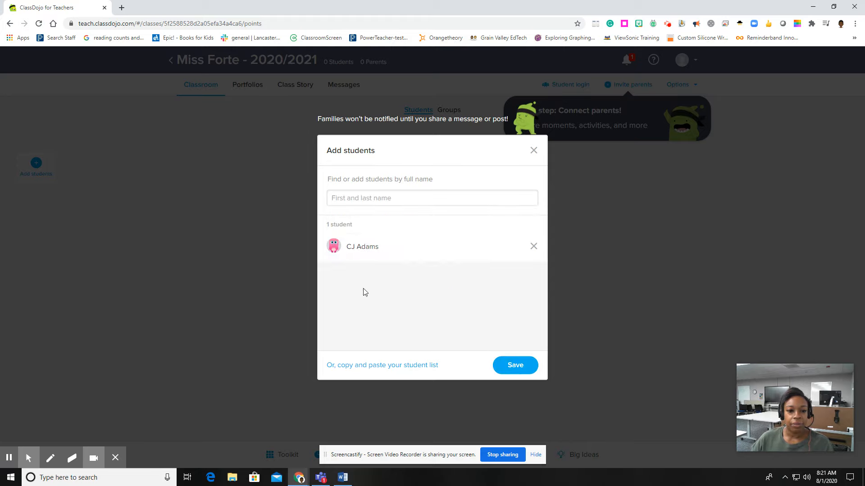
Open the copy-and-paste student list option and copy the five names from the Word class list.
left_click(367, 367)
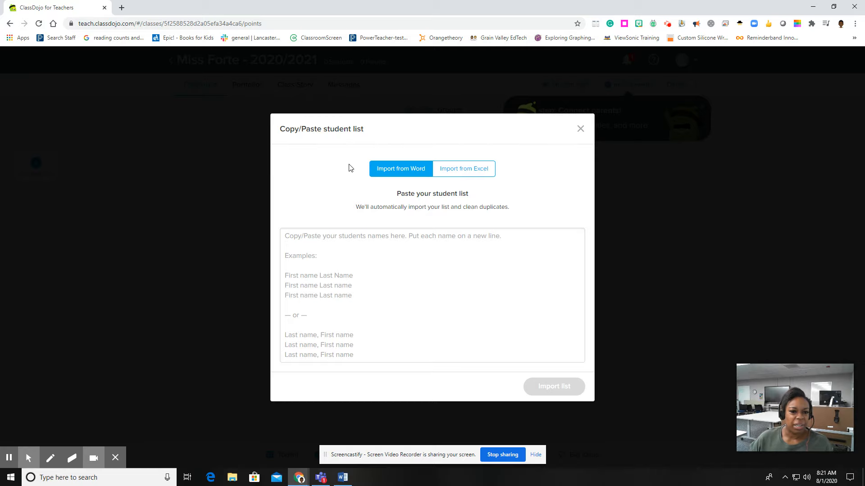
left_click(342, 478)
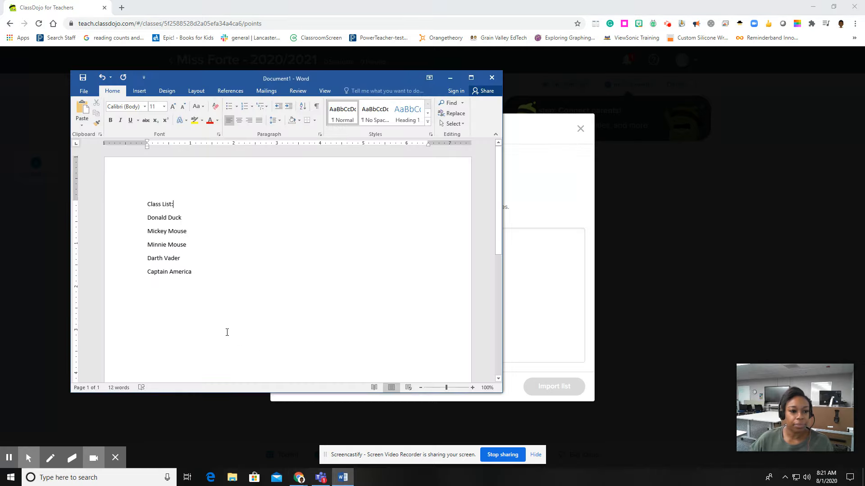
left_click_drag(145, 214, 205, 276)
key("ctrl+c")
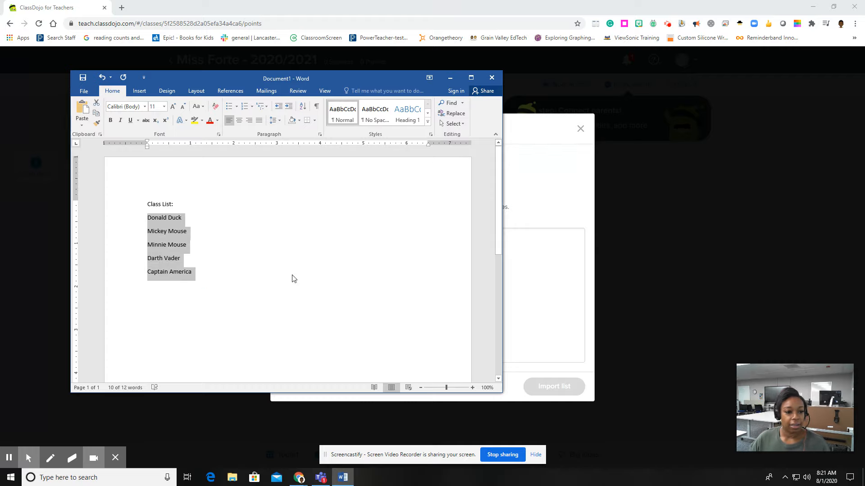
left_click(450, 78)
Paste the copied names into the student list box and import the list.
left_click(349, 282)
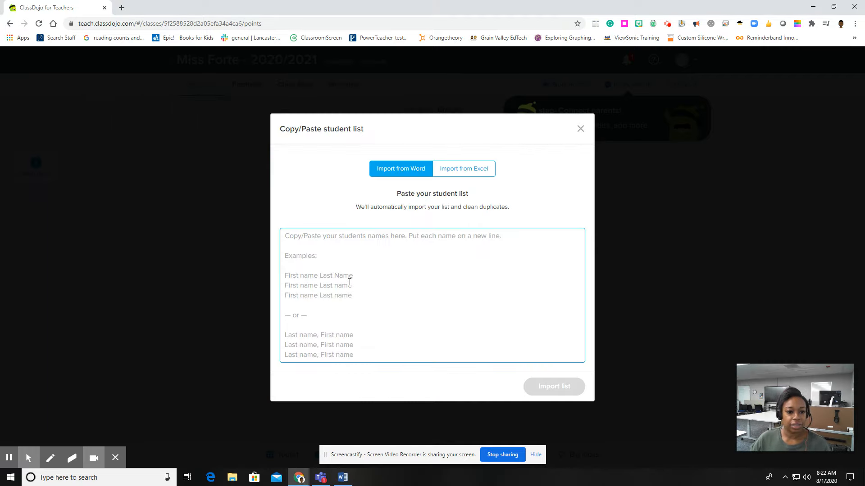
key("ctrl+v")
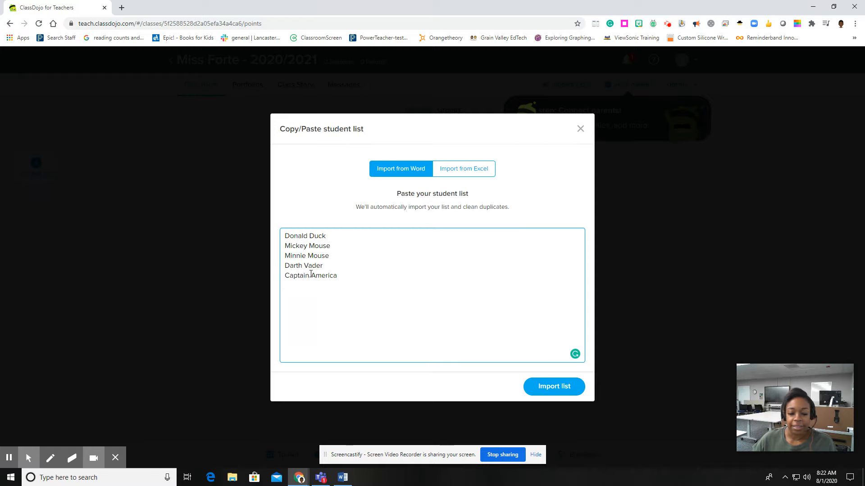
left_click(552, 388)
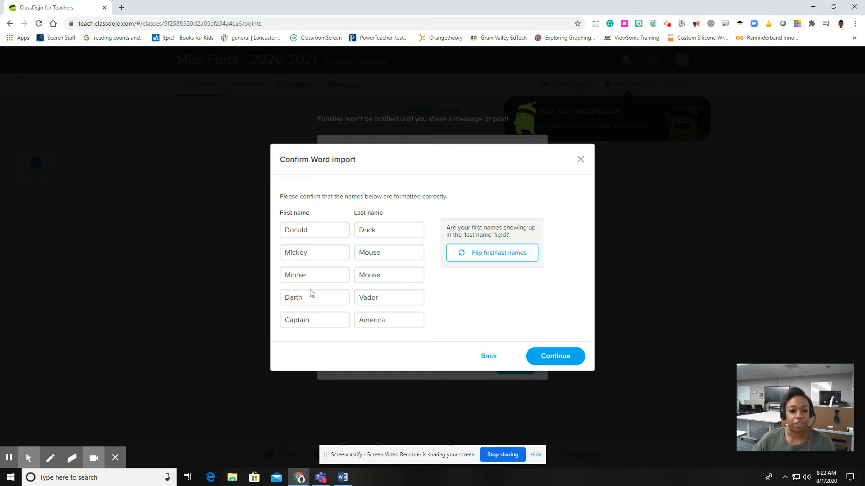
Check the first and last name columns of the Word import and continue.
left_click(482, 259)
left_click(481, 259)
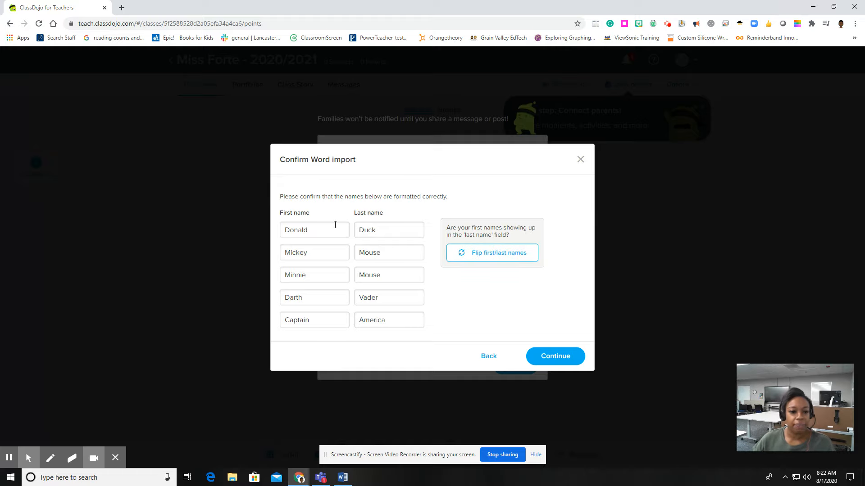
left_click(557, 360)
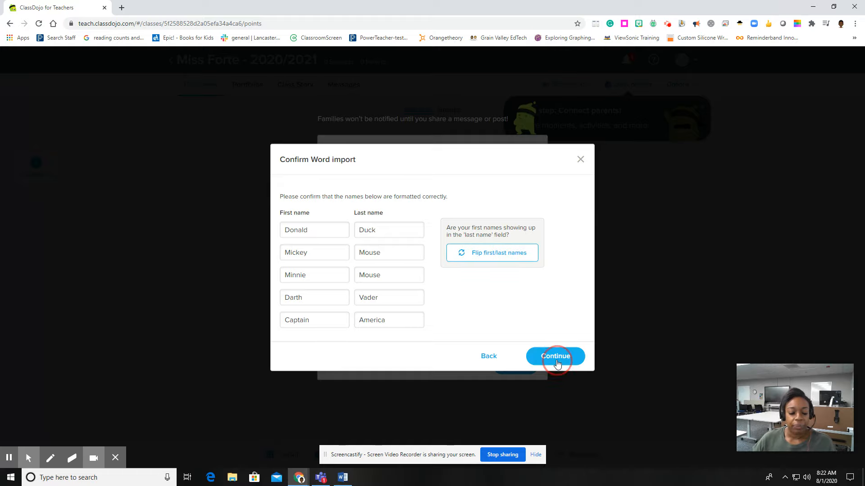
Remove the manually added student from the roster and save the remaining imported students.
scroll(349, 245, "down", 1)
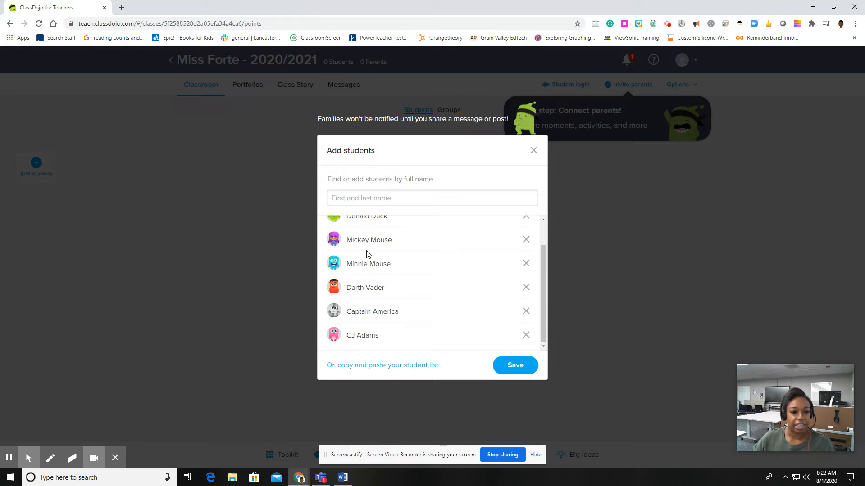
scroll(385, 329, "up", 1)
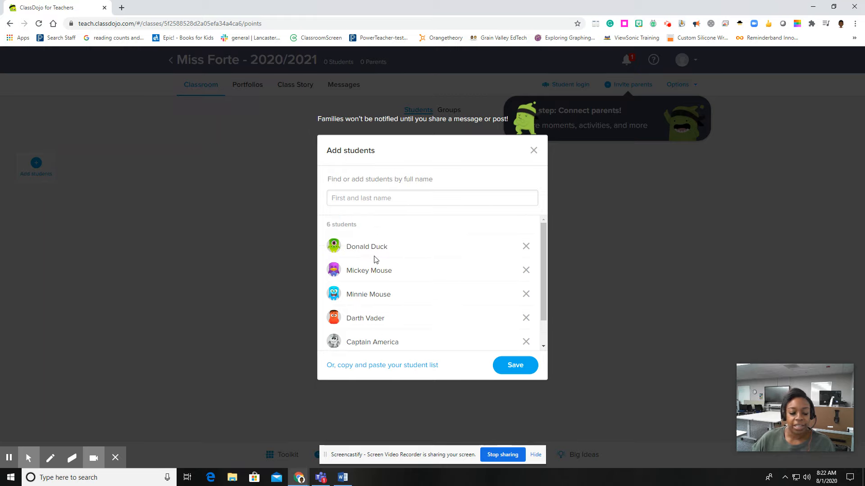
scroll(375, 259, "down", 1)
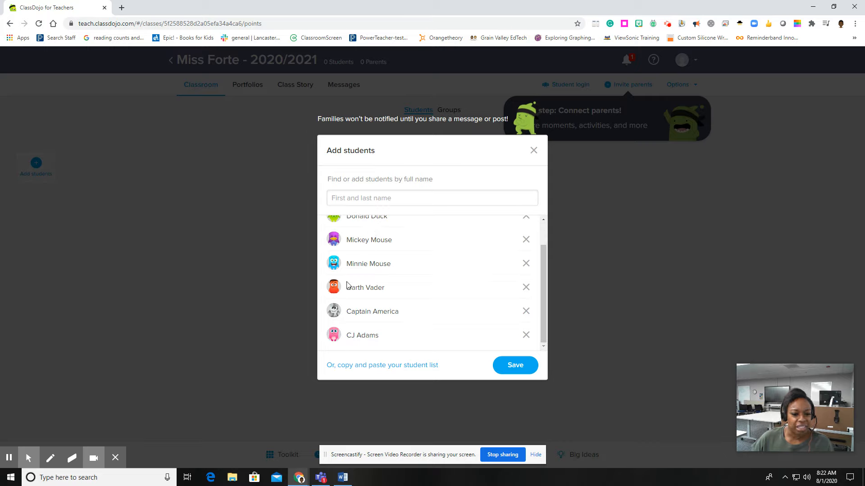
left_click(526, 337)
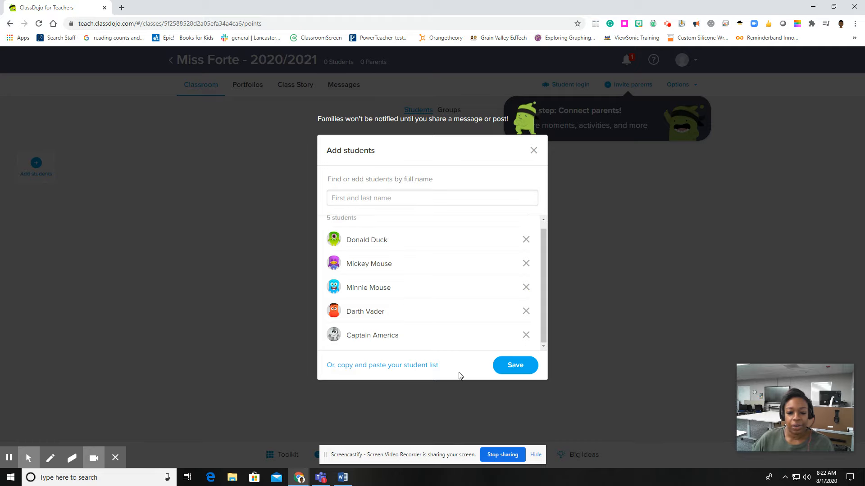
left_click(519, 373)
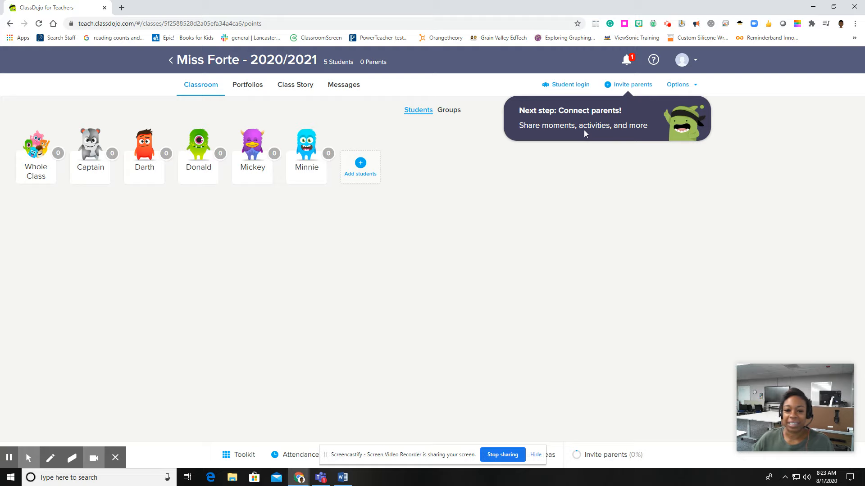
Open the parent invitations and invite Captain America's parent by entering the parent's e-mail address, then close the dialog.
left_click(633, 86)
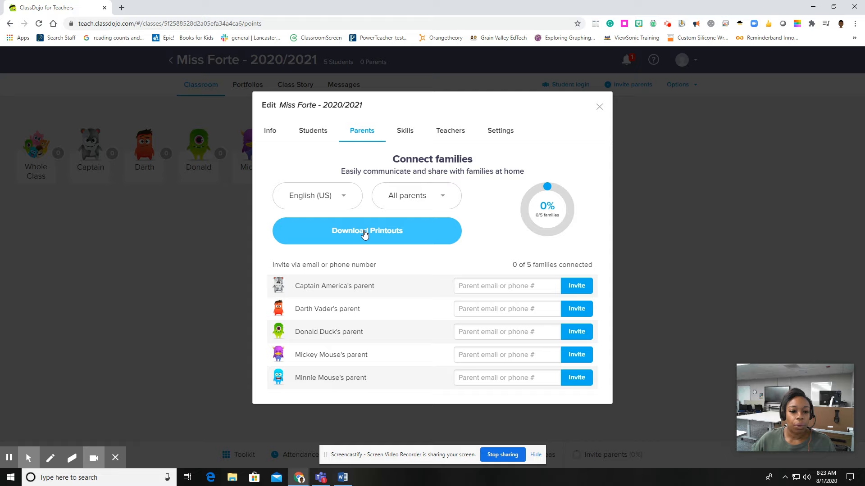
left_click(485, 288)
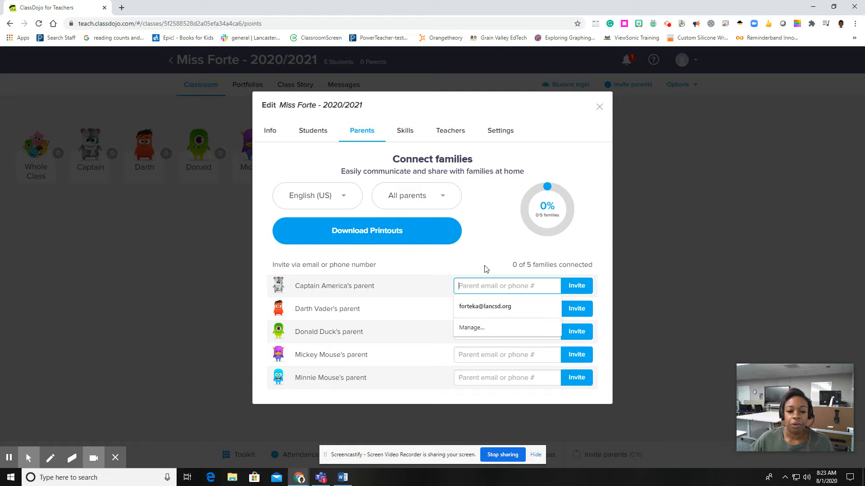
left_click(486, 270)
left_click(474, 289)
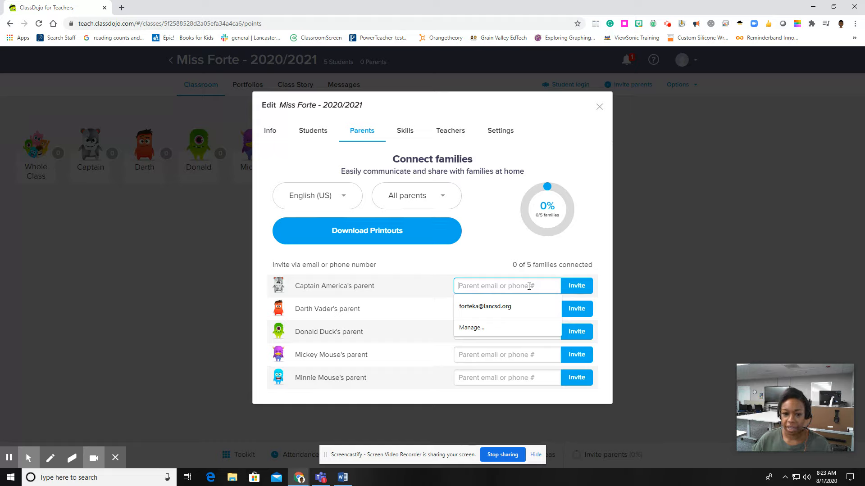
left_click(509, 307)
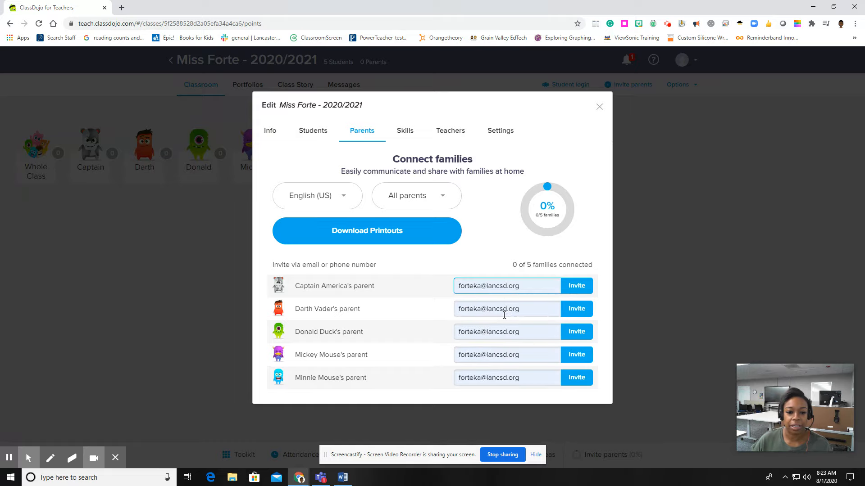
left_click(504, 312)
left_click(473, 354)
left_click(498, 286)
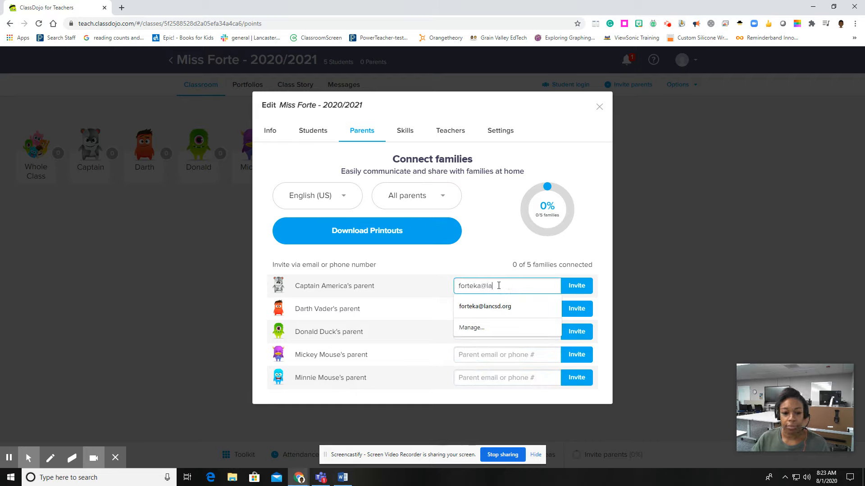
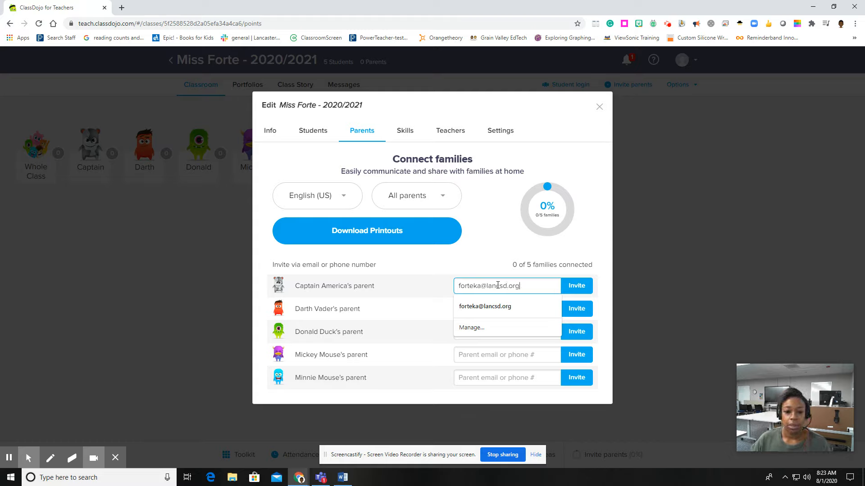
left_click(582, 289)
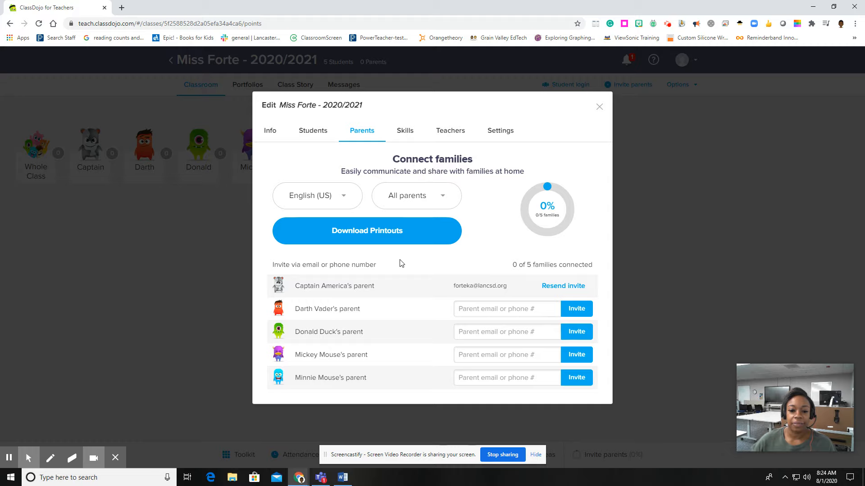
left_click(599, 108)
left_click(298, 479)
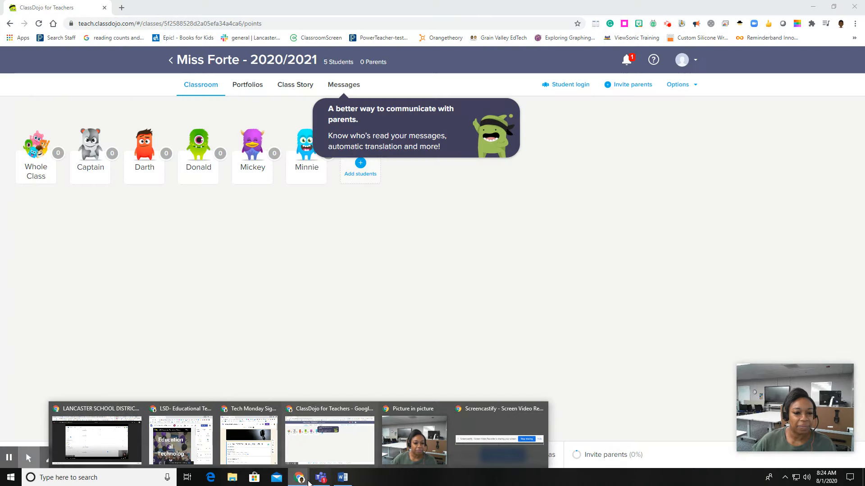
left_click(336, 368)
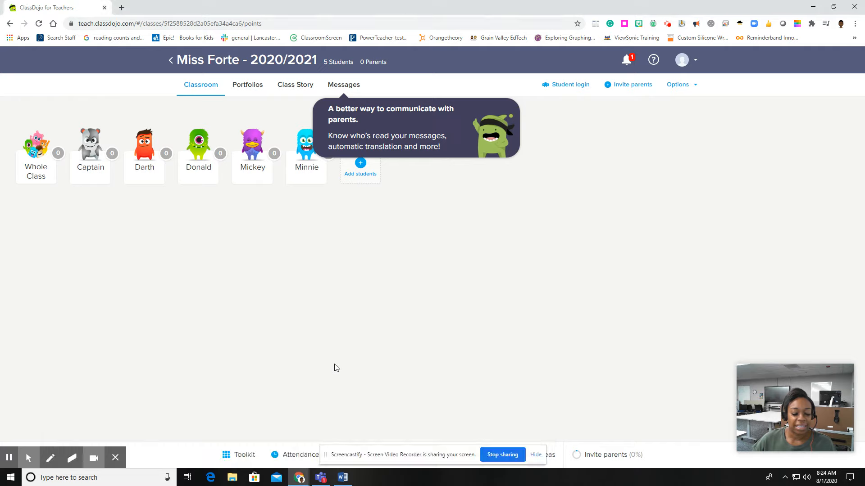
left_click(7, 460)
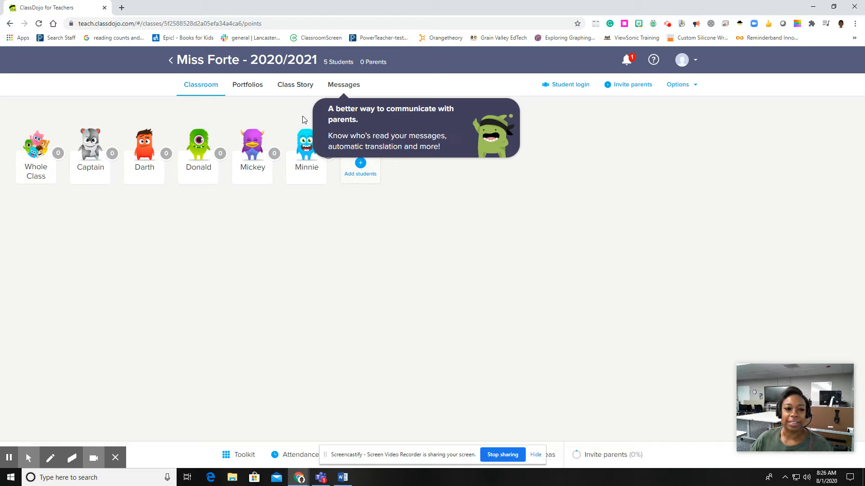
Open the class Messages page and view the quiet hours messaging settings.
left_click(342, 87)
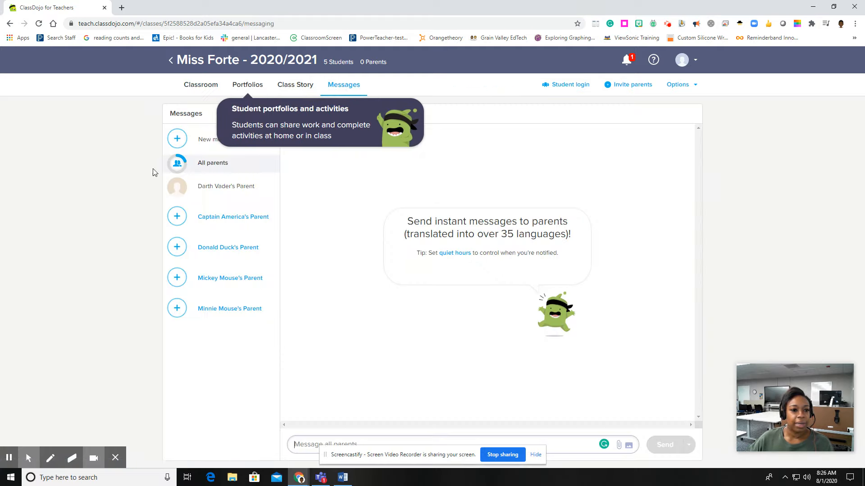
left_click(332, 120)
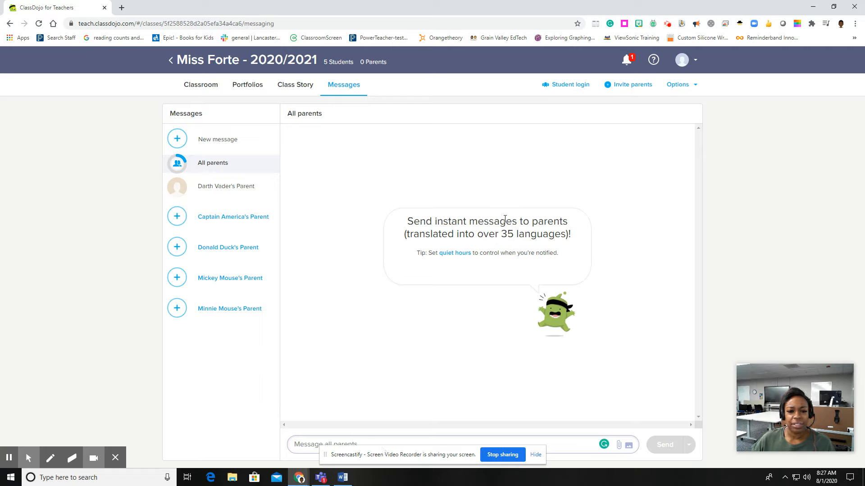
left_click(458, 254)
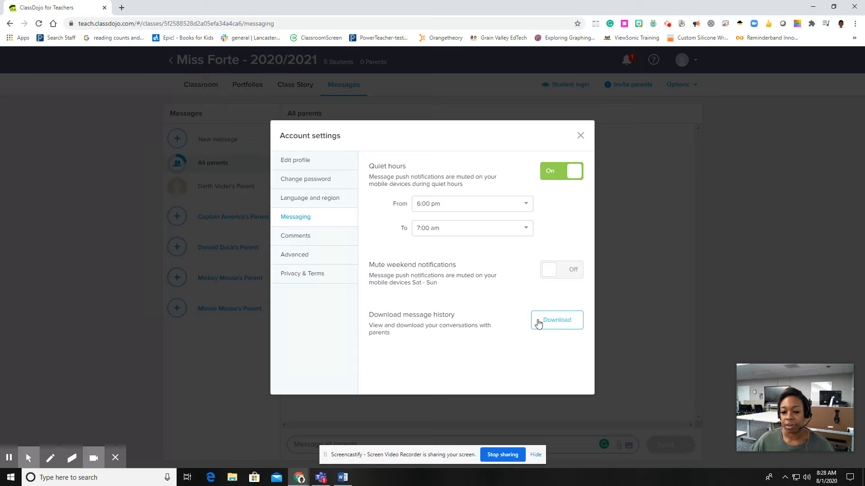
left_click(580, 137)
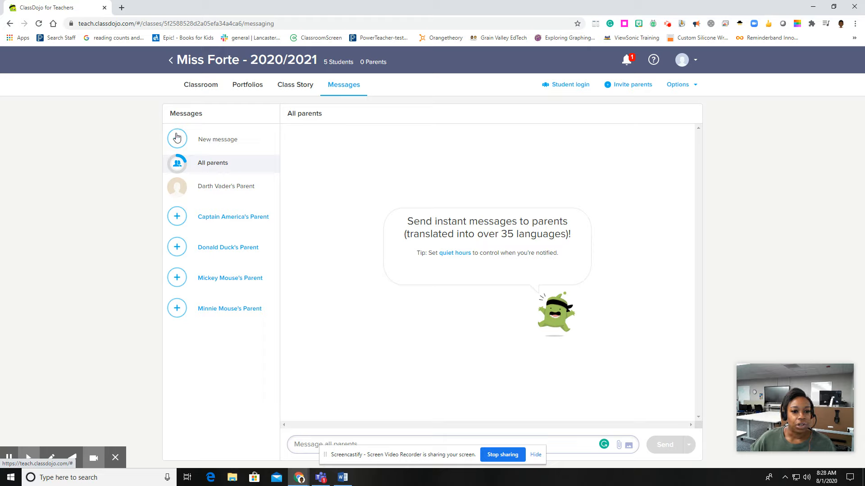
Send the message "Welcome to our class!" to all parents immediately.
left_click(299, 440)
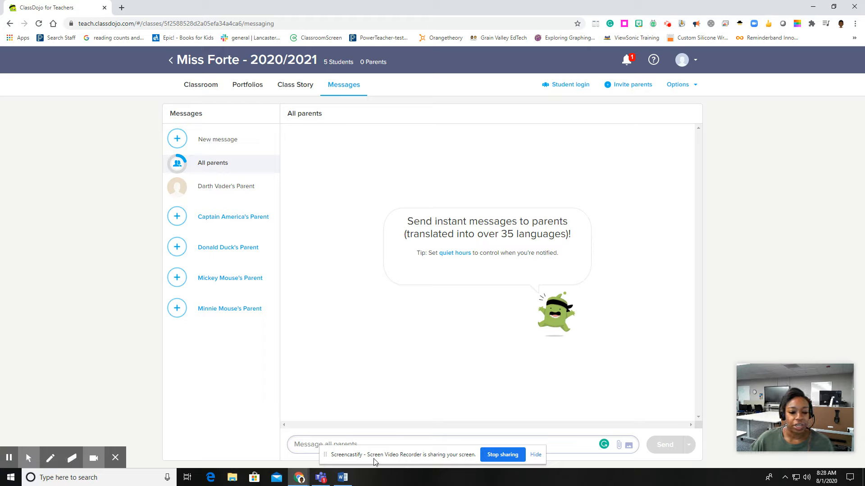
left_click_drag(377, 457, 697, 168)
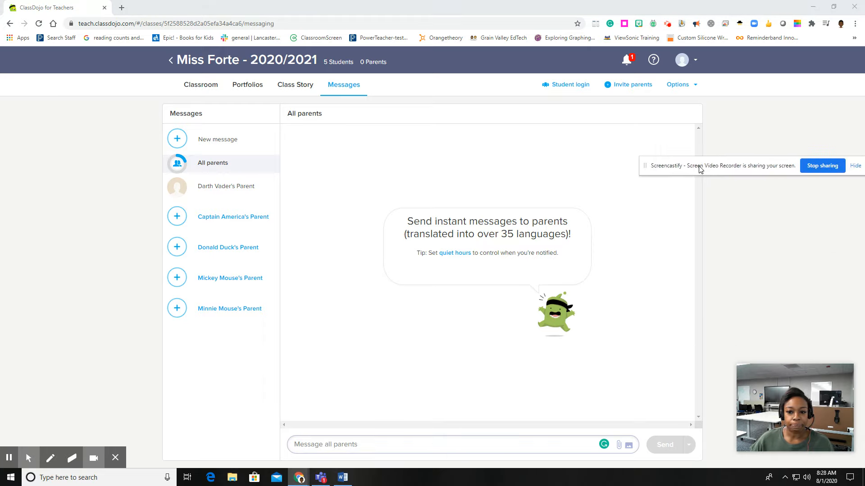
left_click(354, 439)
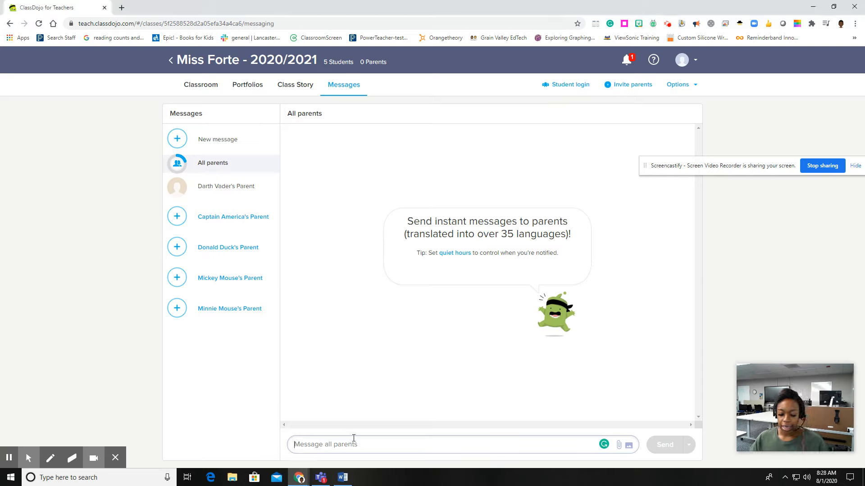
type("Wel")
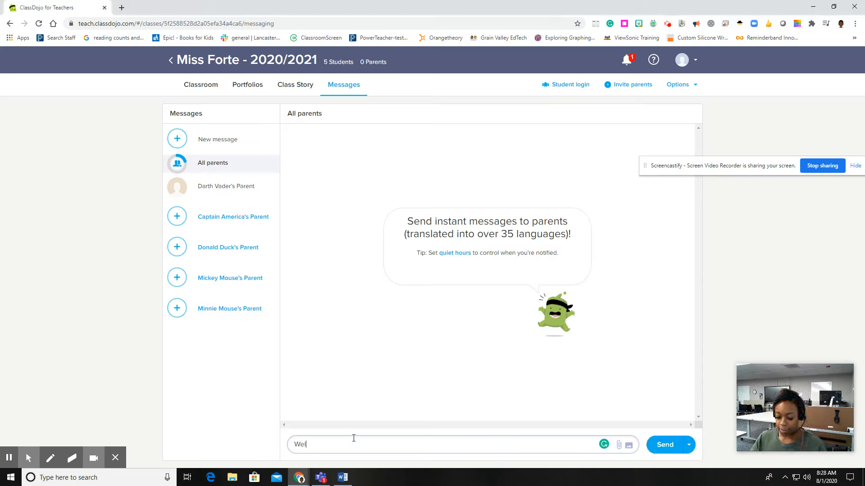
type("come to")
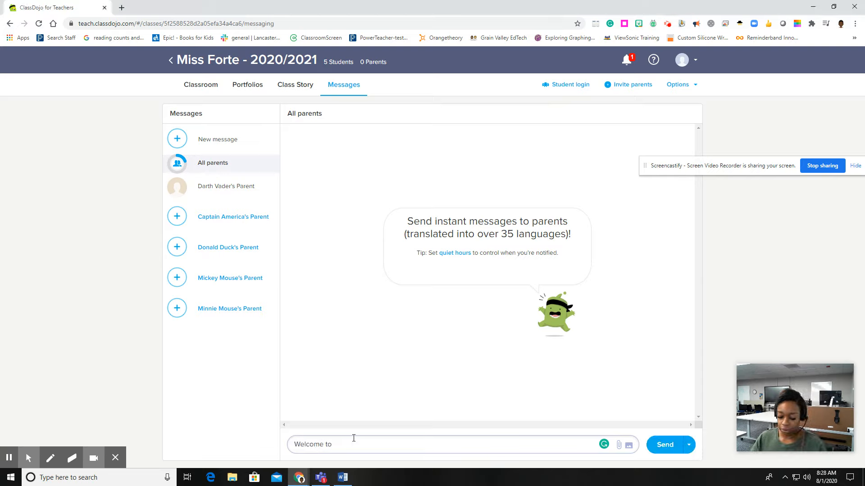
type(" our class!")
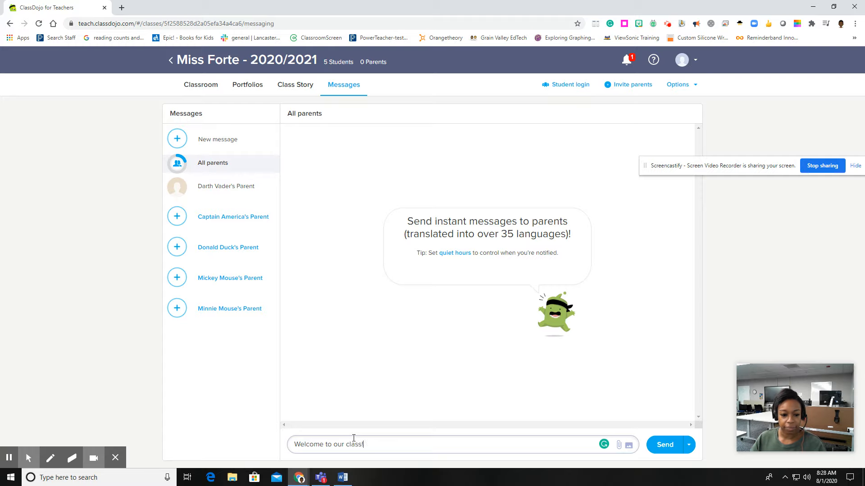
left_click(664, 445)
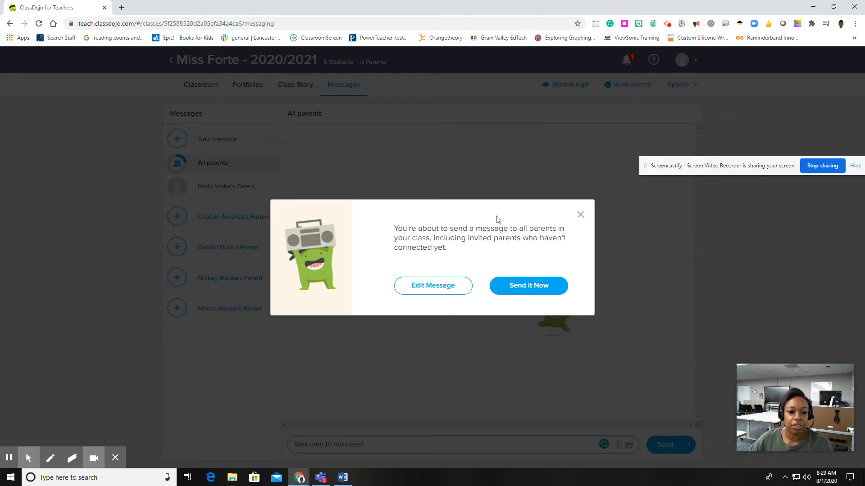
left_click(527, 288)
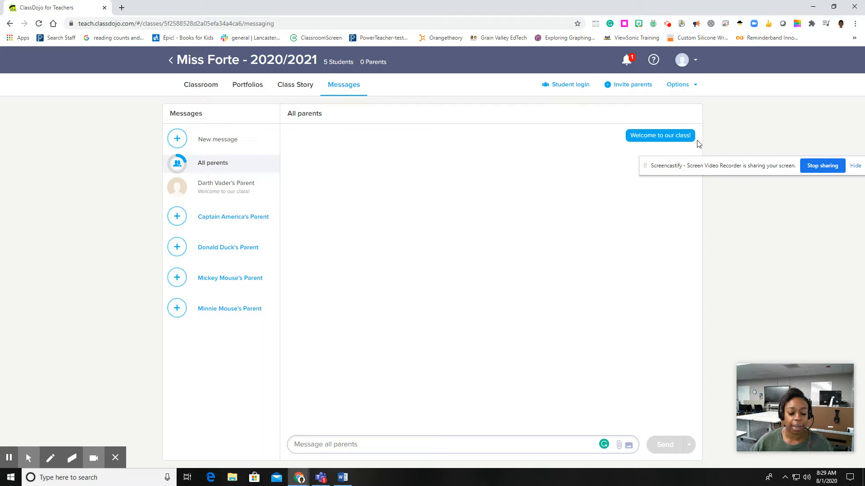
Open the conversation with Darth Vader's parent and write "Hey please remember to turn in your hw!".
left_click(211, 188)
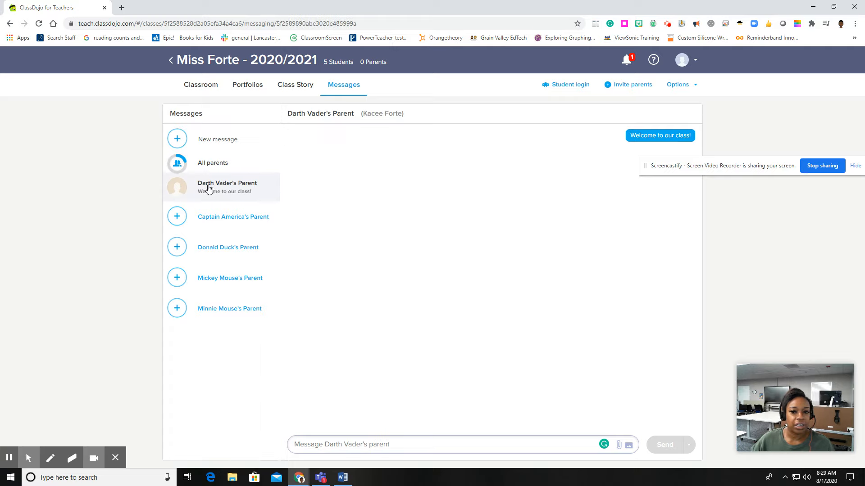
mouse_move(666, 133)
left_click(358, 445)
type("Hey")
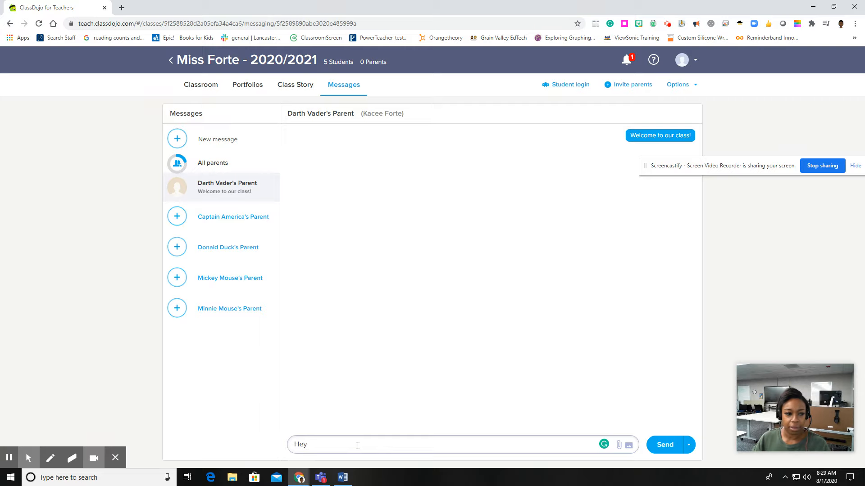
type(" please remeber to")
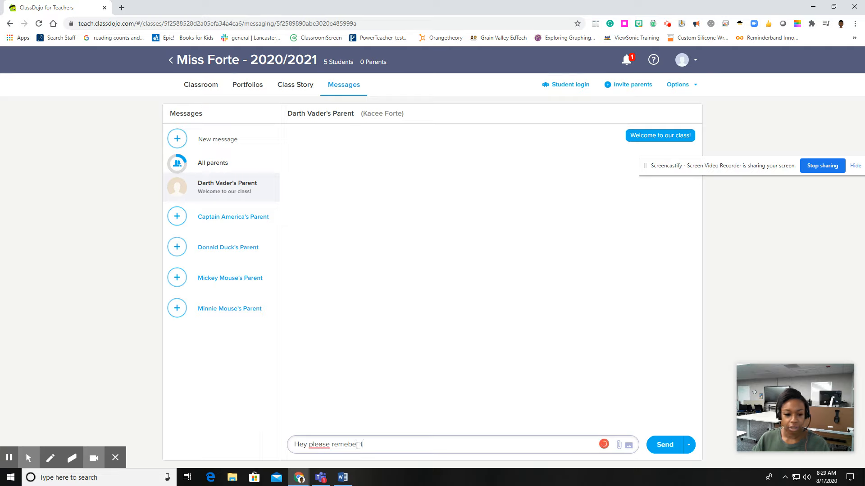
key("BackSpace")
key("BackSpace")
key("BackSpace")
key("BackSpace")
key("BackSpace")
key("BackSpace")
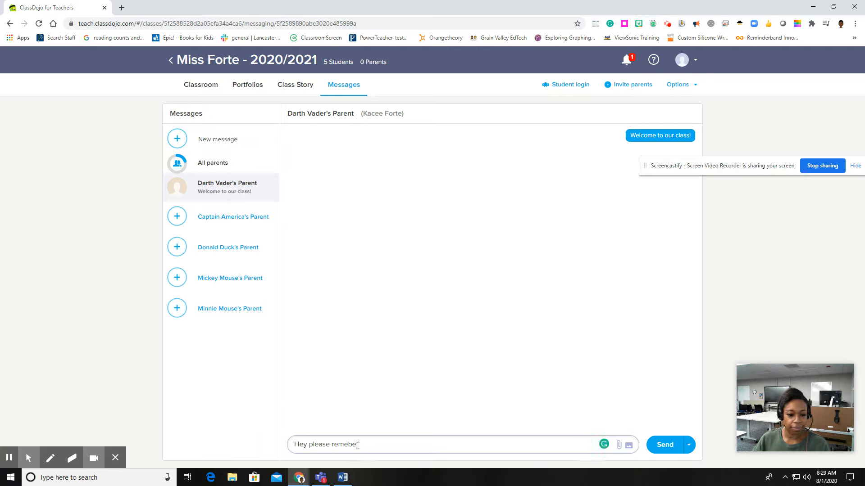
type("mb")
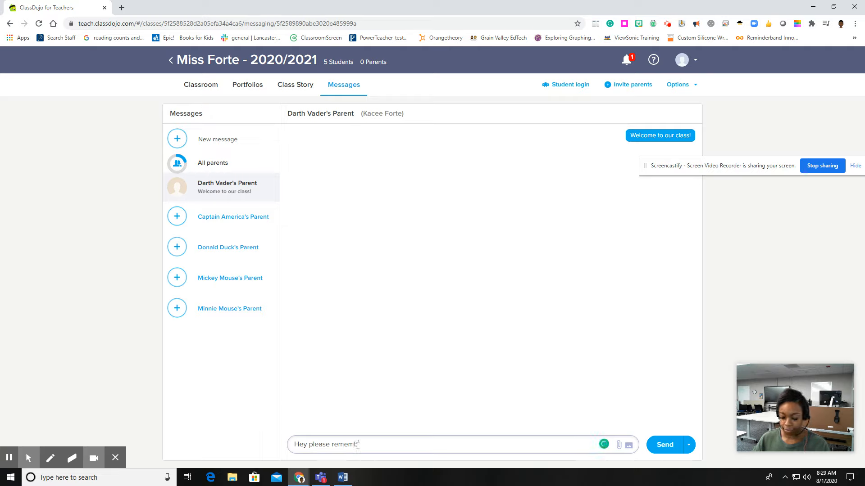
type("er to turn in your ")
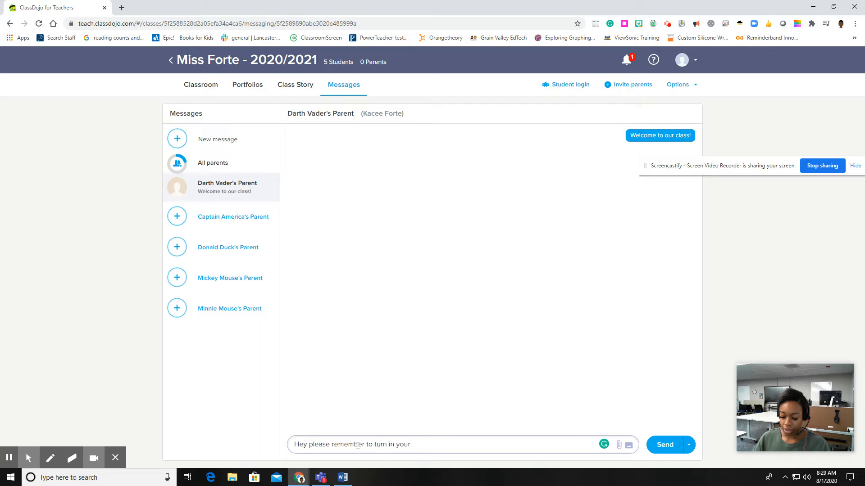
type("hw!")
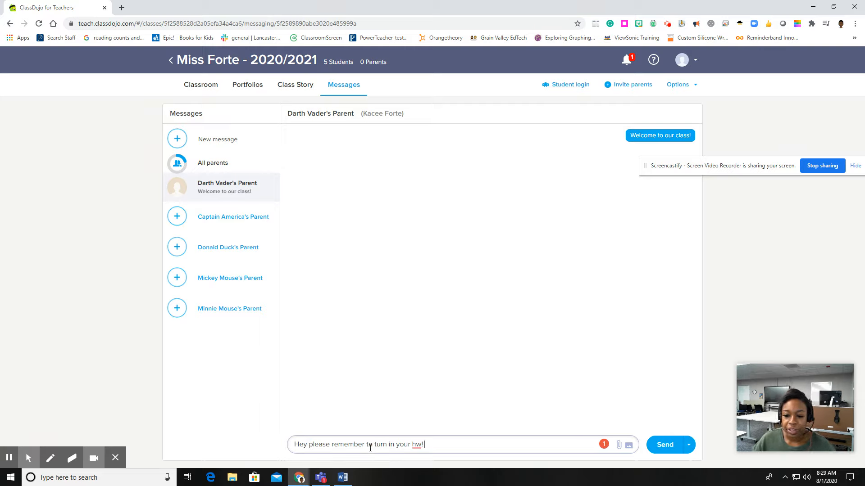
left_click(689, 446)
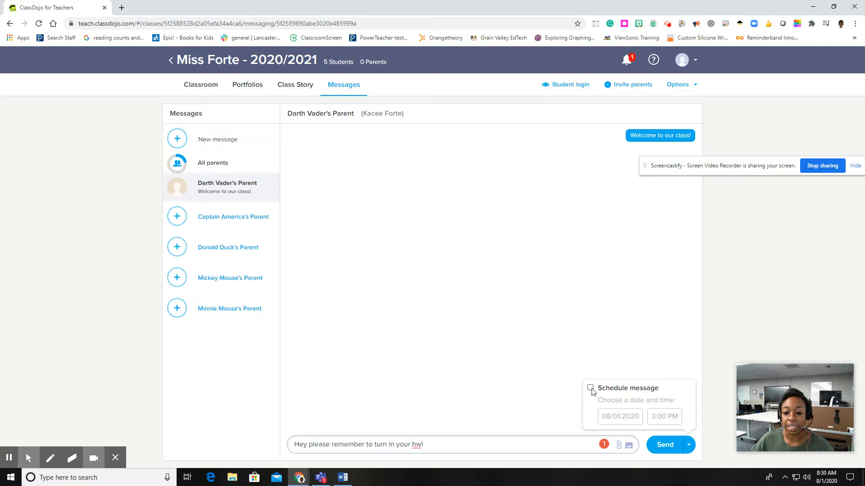
left_click(689, 445)
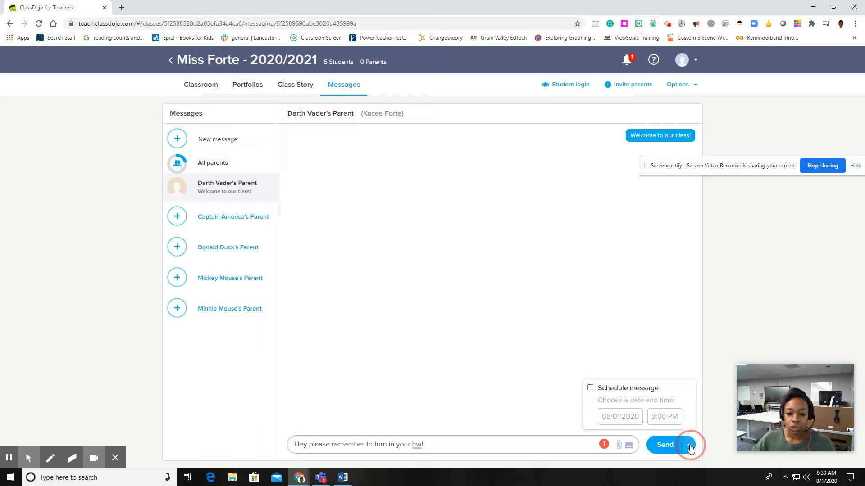
left_click(689, 446)
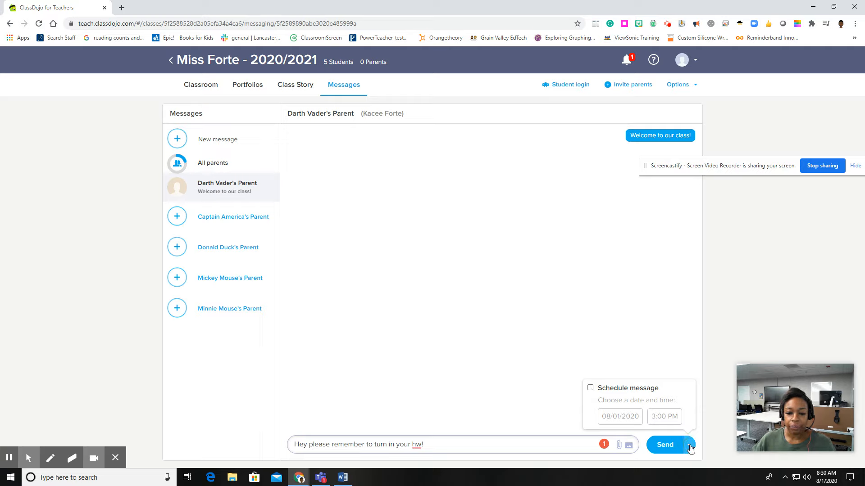
left_click(591, 388)
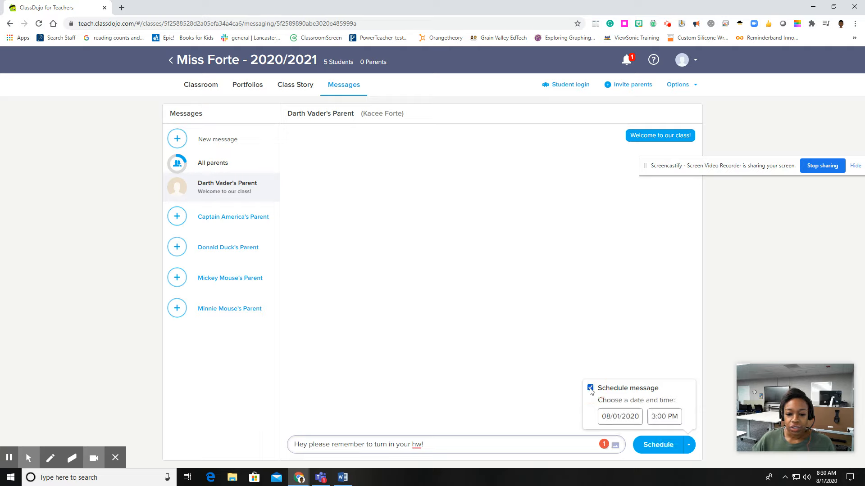
left_click(621, 418)
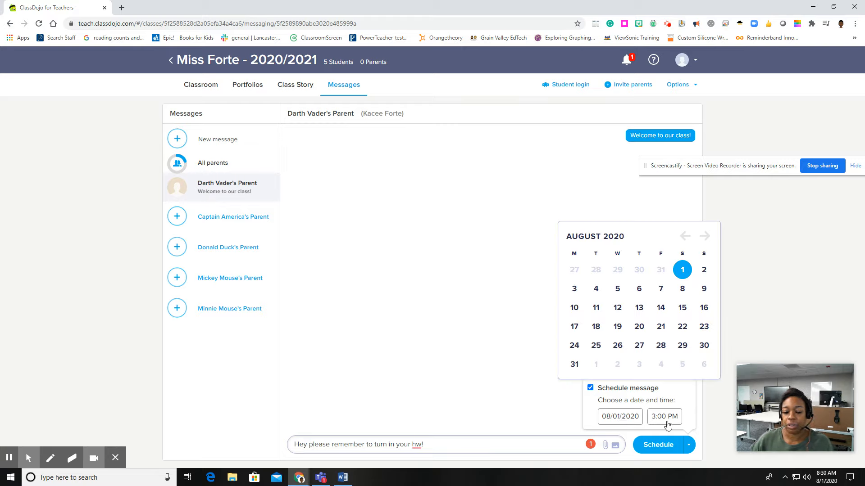
left_click(591, 389)
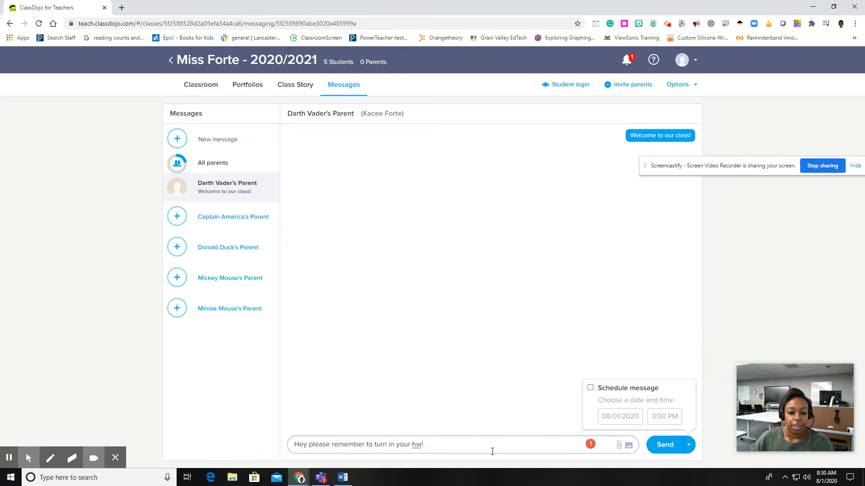
Send the homework reminder to Darth Vader's parent immediately.
left_click(468, 447)
left_click(655, 445)
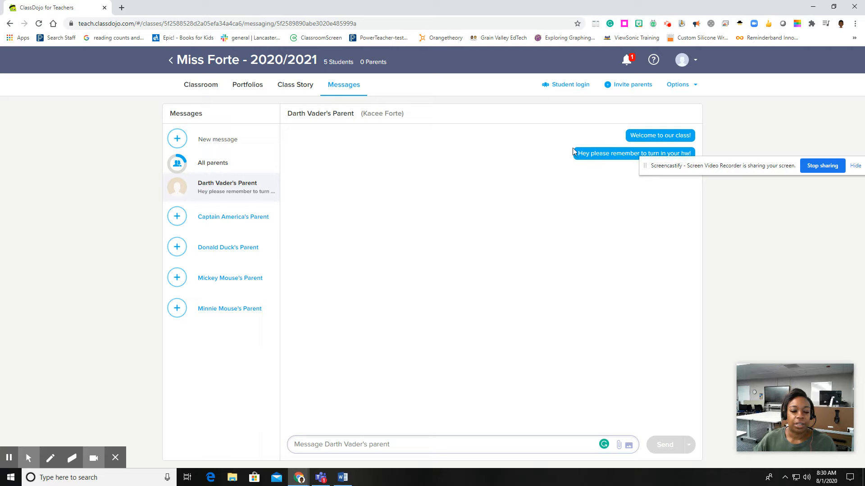
left_click_drag(667, 170, 653, 452)
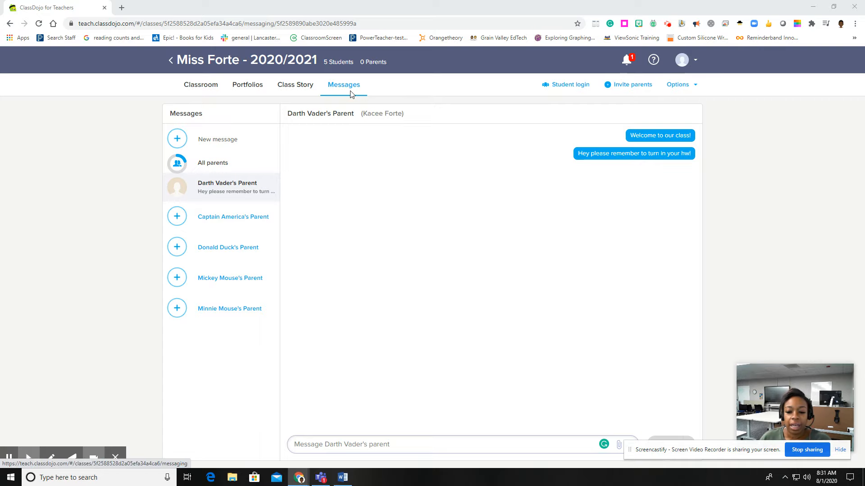
Post "Hey everyone! Keep up the good work! Check out this video for more help!" to the Class Story.
left_click(304, 86)
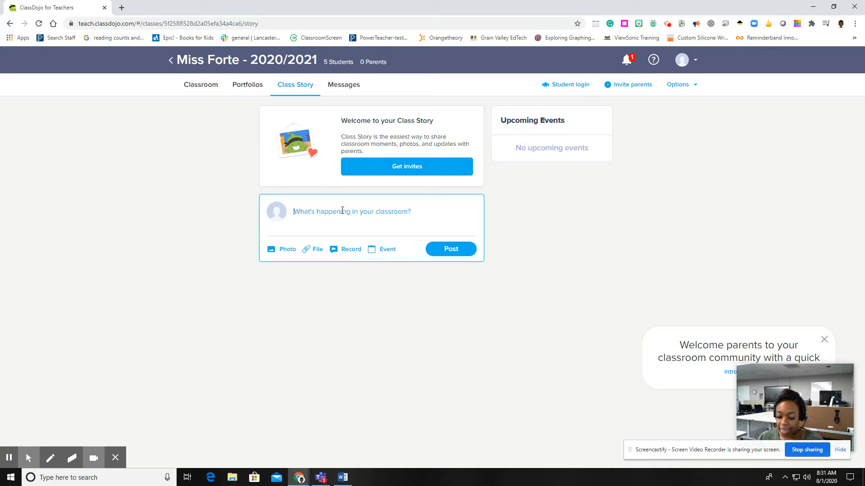
type("Hey everyone!")
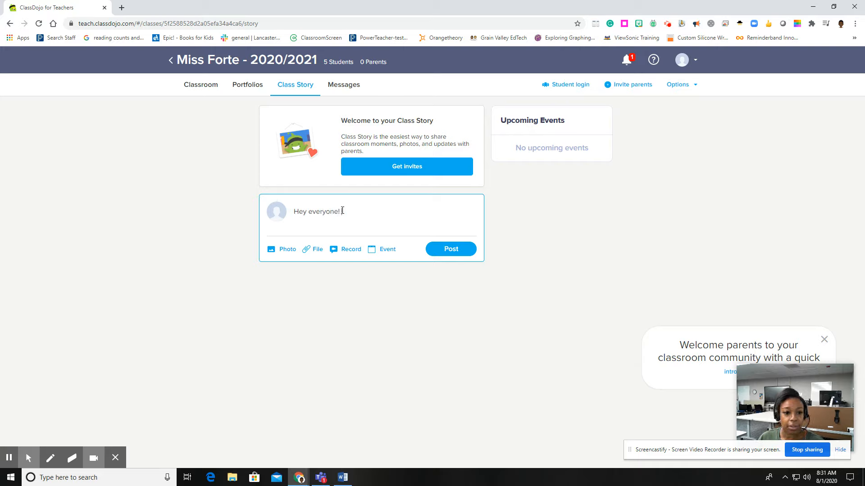
type(" Kepp")
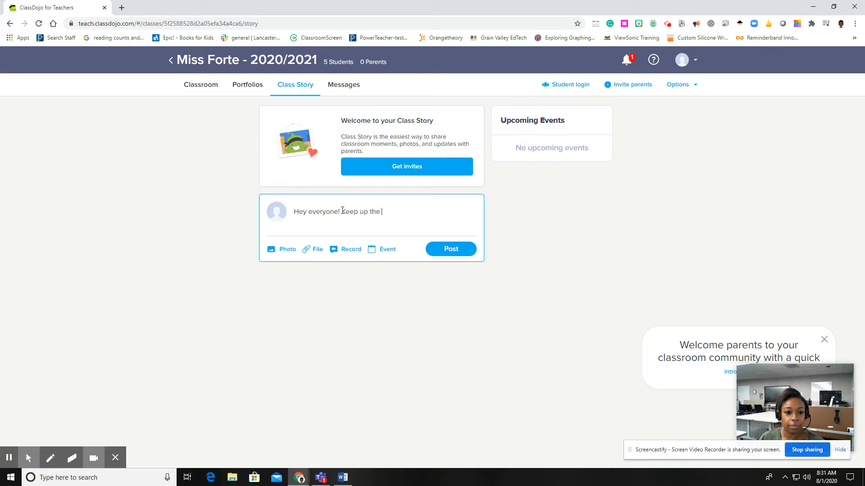
type(" up the good work! Check out th")
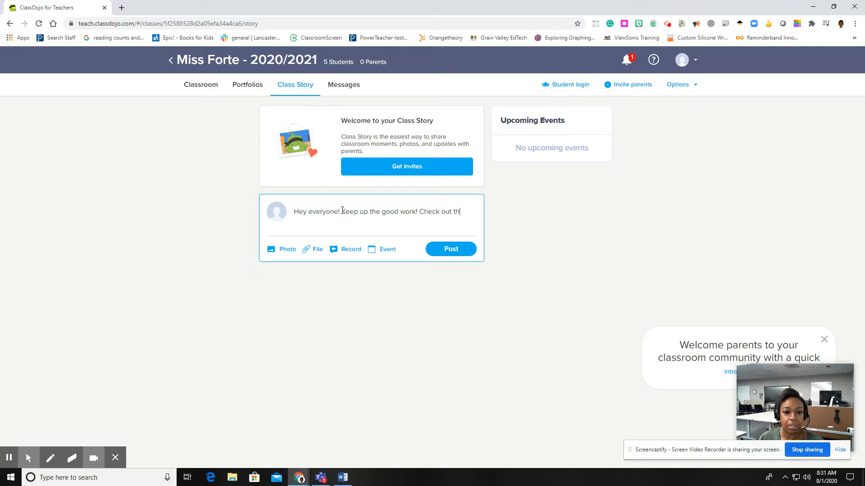
type("is viedo")
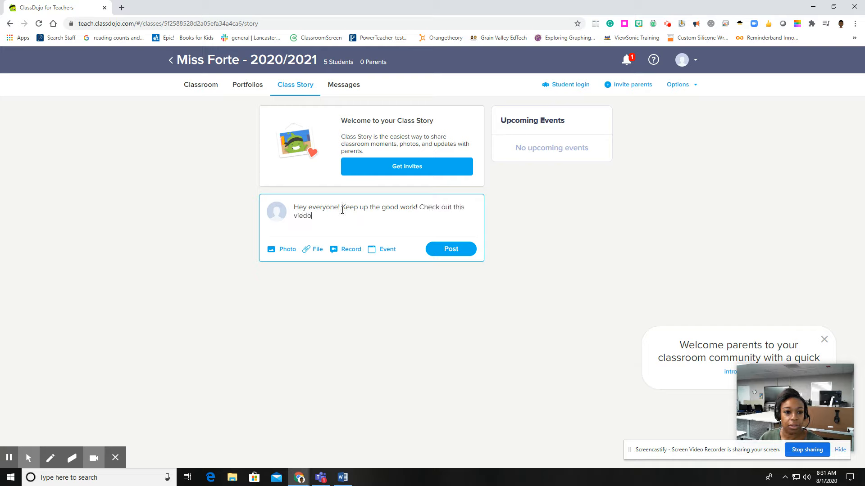
key("BackSpace")
key("BackSpace")
key("BackSpace")
type("deo for more help!")
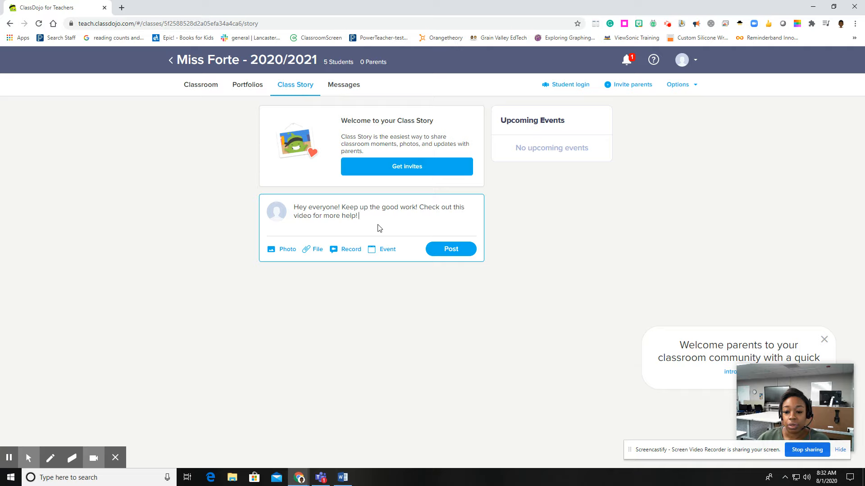
left_click(446, 248)
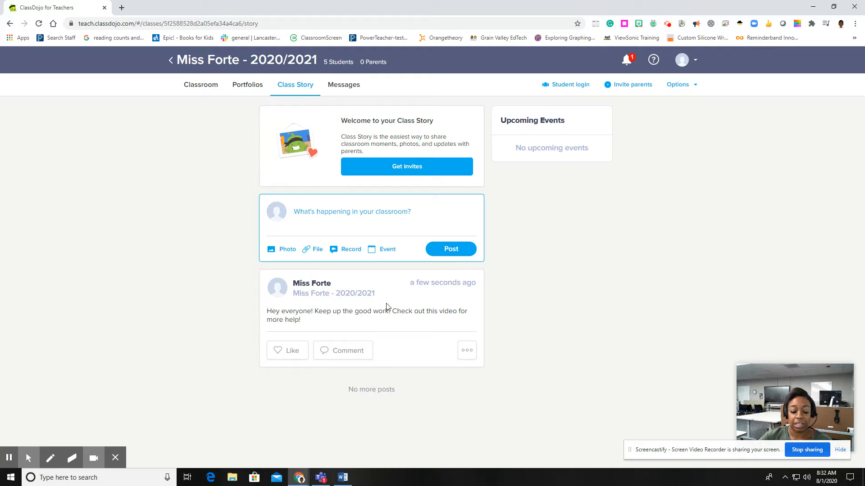
Like the new Class Story post and open its comment field and edit/delete options.
left_click(284, 350)
left_click(337, 363)
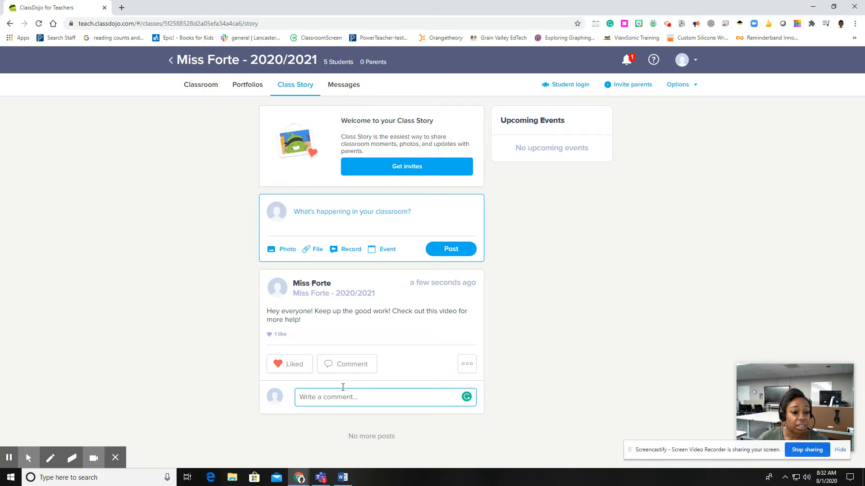
left_click(467, 364)
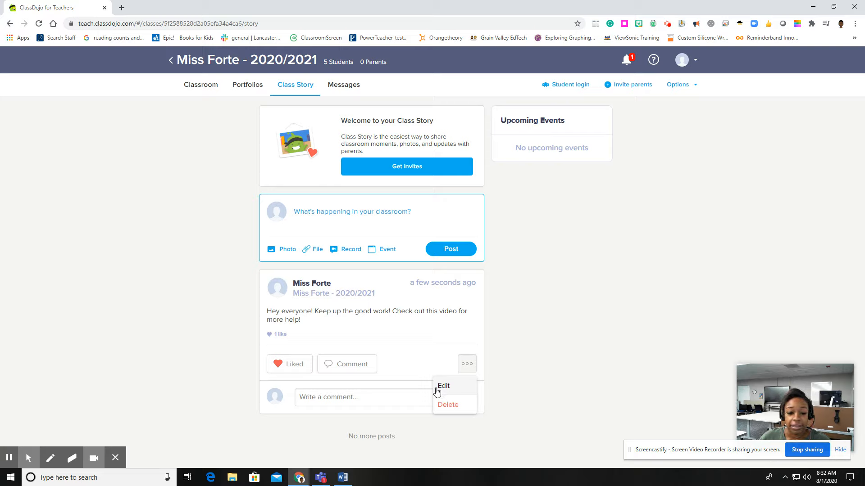
left_click(502, 338)
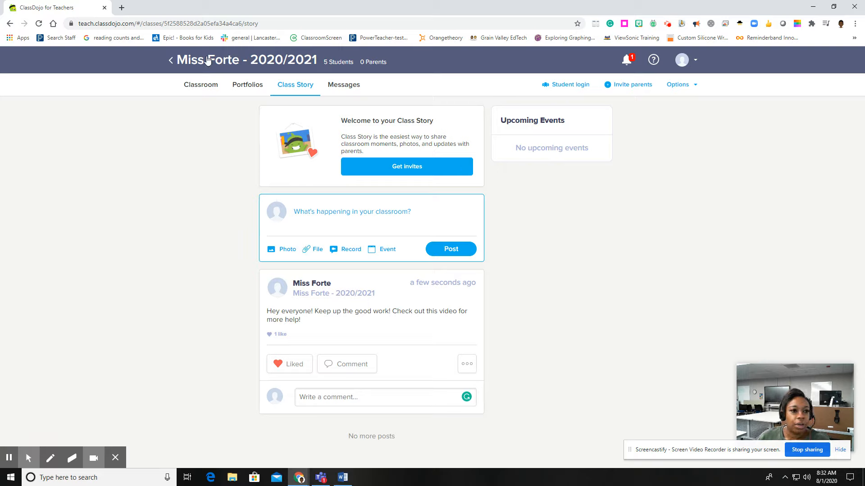
Return to the class's student view and examine the feedback dialogs for Captain and Darth.
left_click(192, 87)
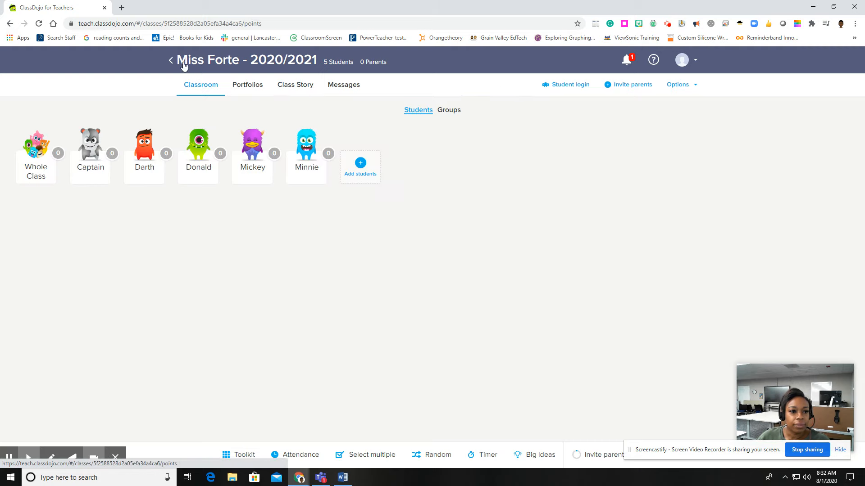
left_click(172, 61)
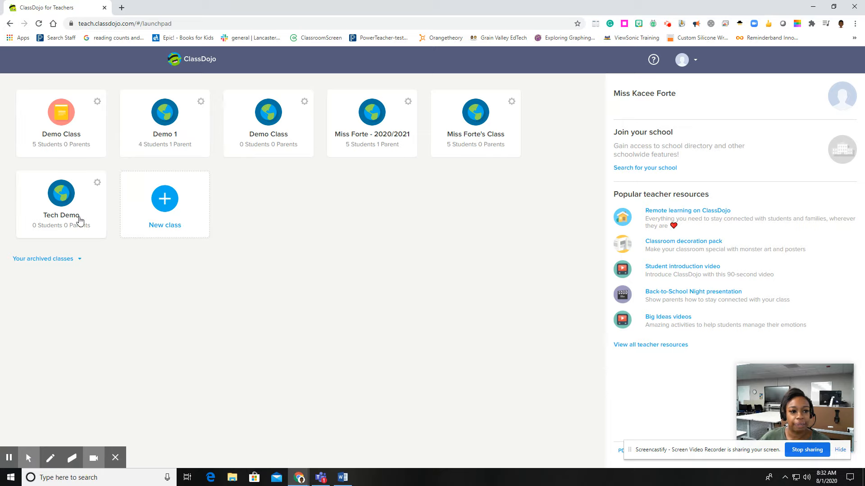
left_click(370, 128)
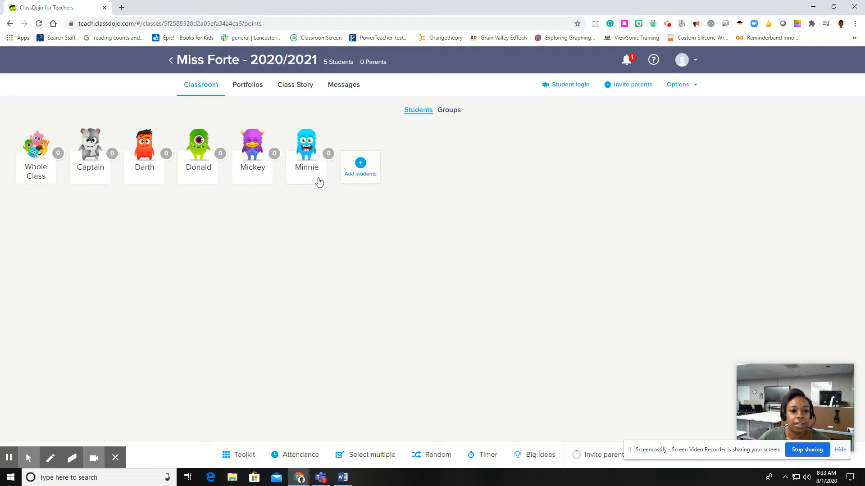
left_click(90, 177)
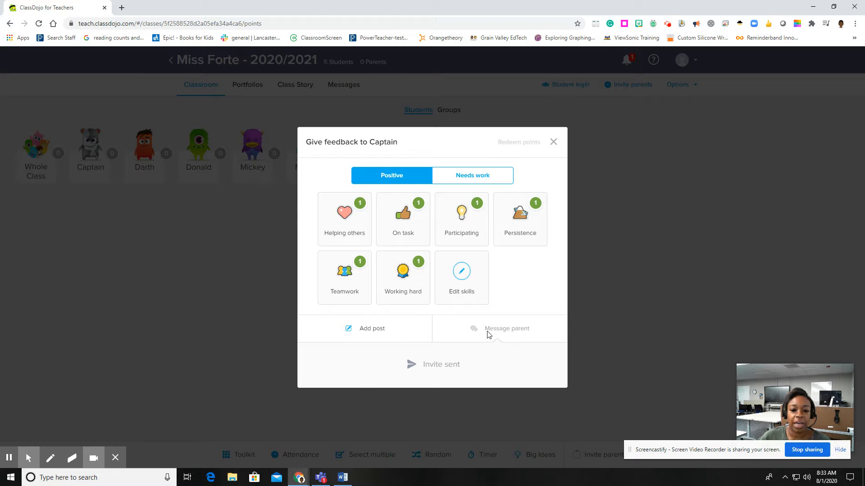
left_click(553, 142)
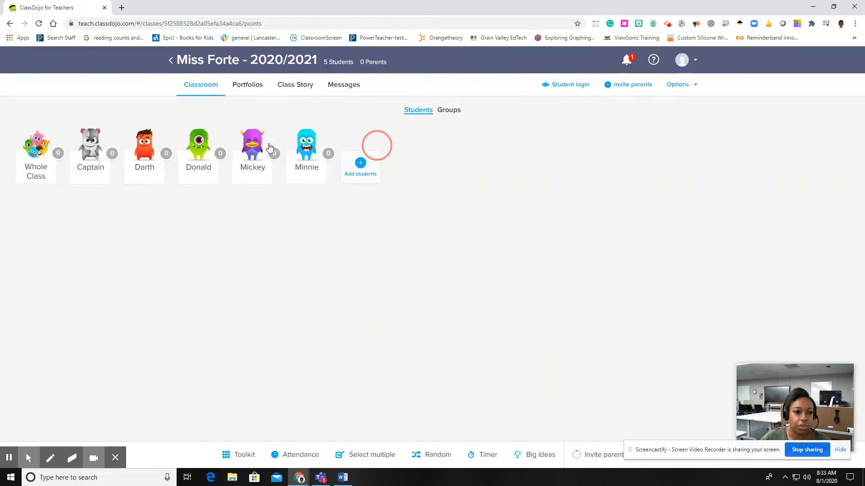
left_click(146, 179)
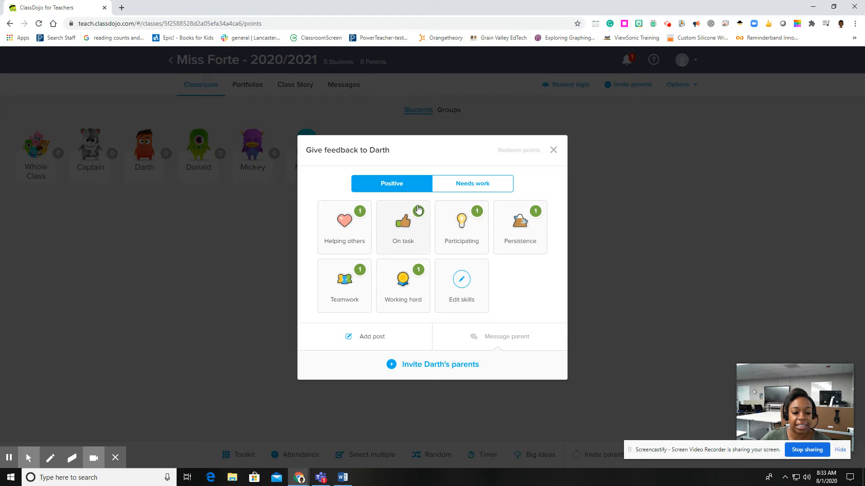
left_click(553, 150)
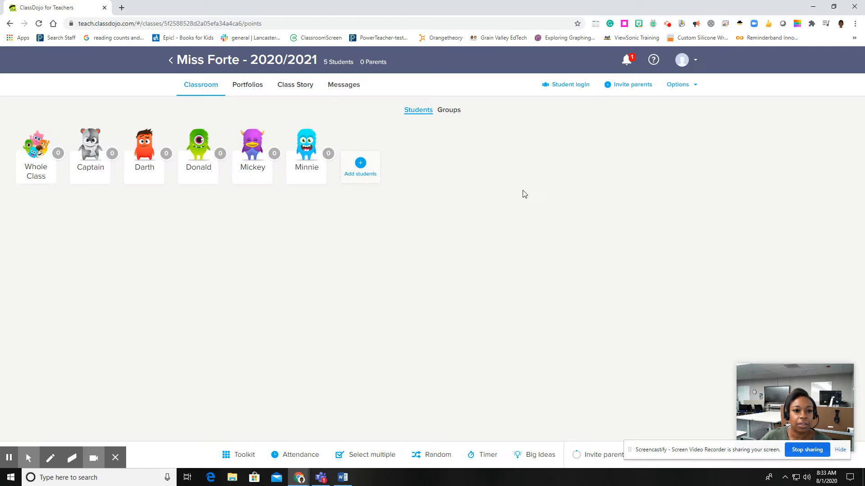
Open the account settings and review the Messaging quiet hours and notification options.
left_click(170, 61)
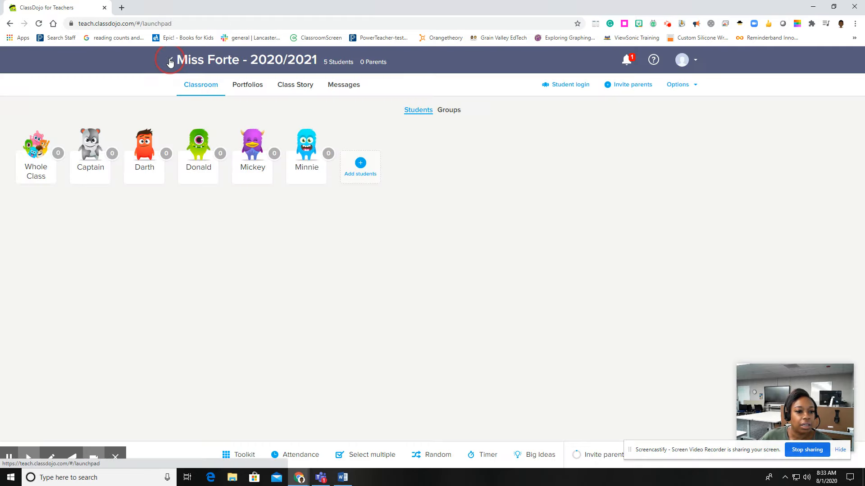
left_click(680, 62)
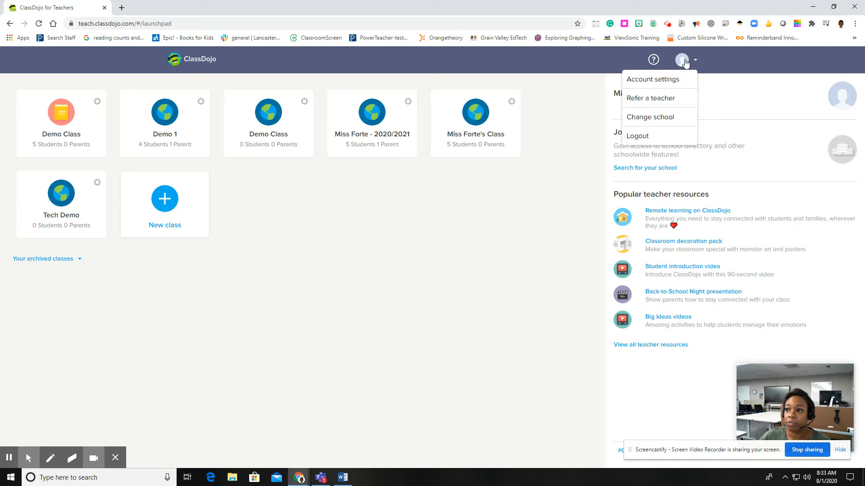
left_click(667, 78)
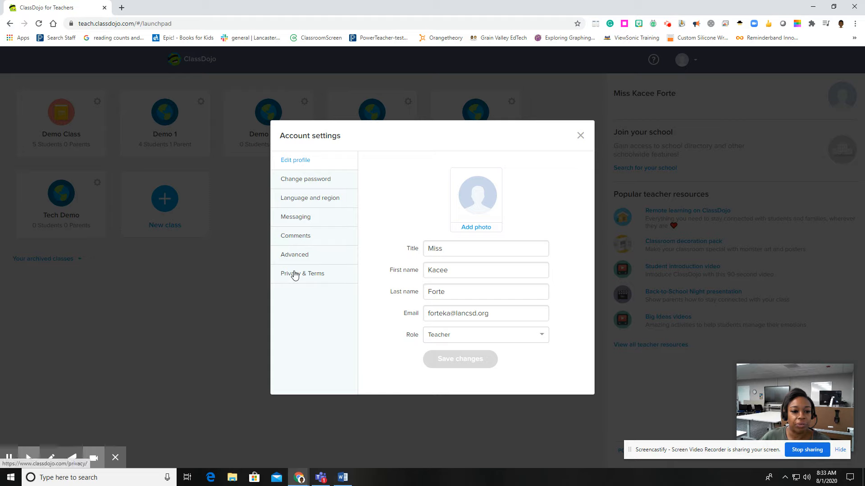
left_click(295, 218)
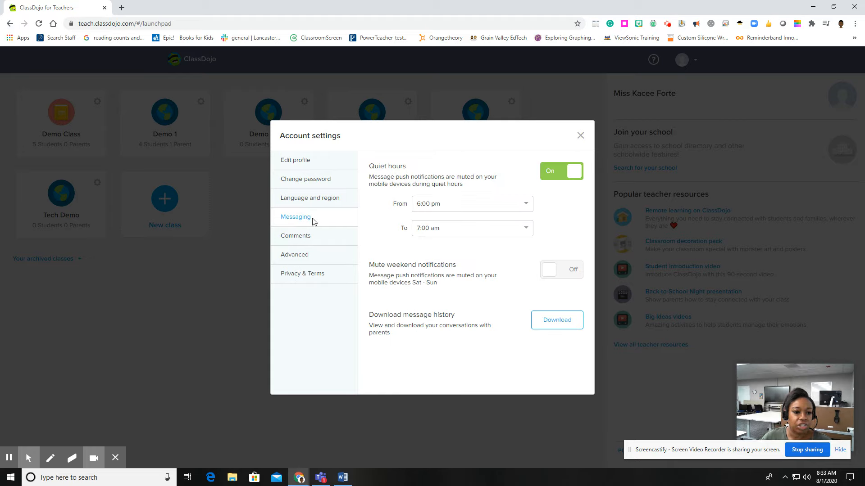
left_click(581, 135)
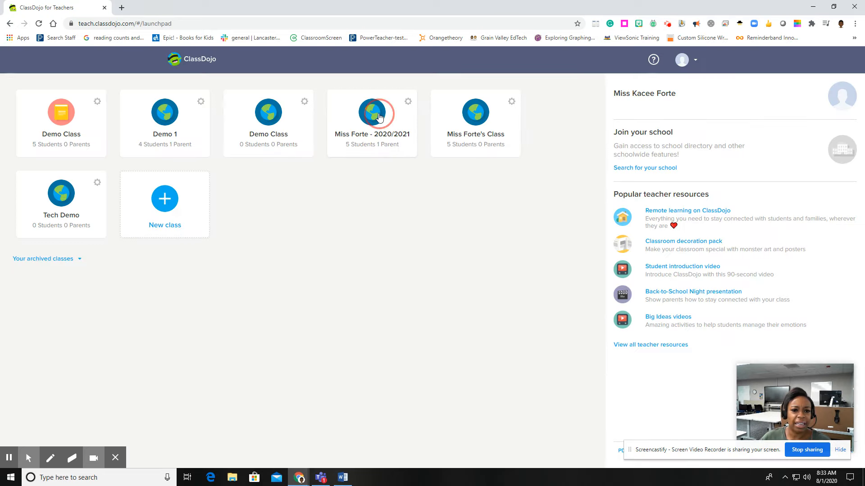
Open the class's Edit class student list and view Mickey Mouse's student details.
left_click(366, 130)
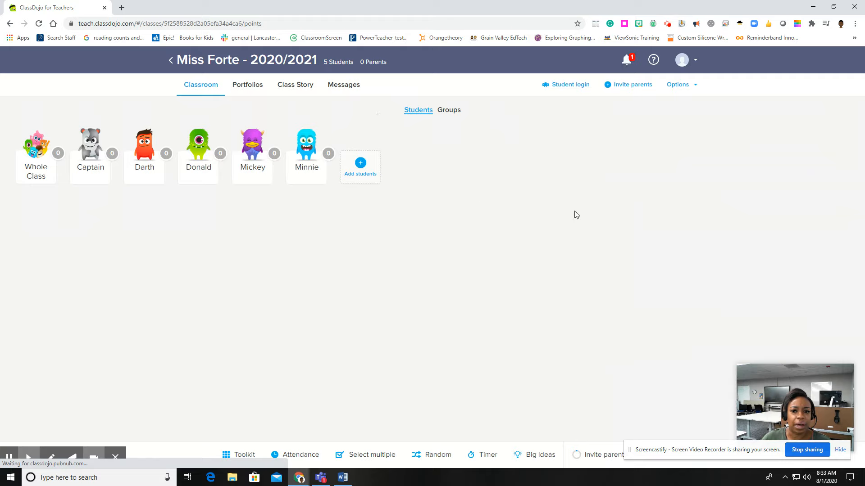
left_click(679, 84)
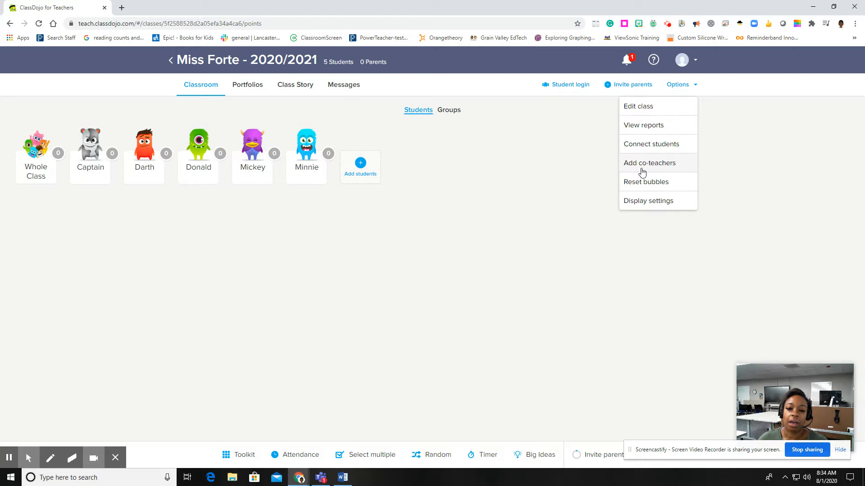
left_click(642, 111)
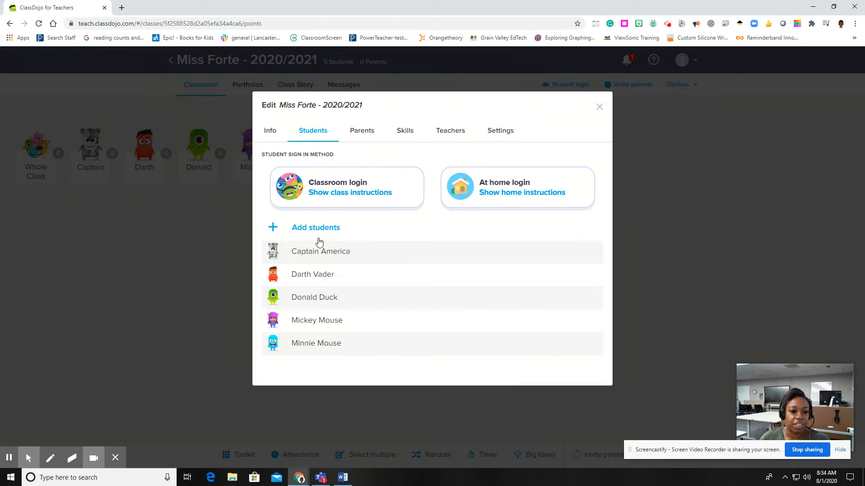
left_click_drag(299, 292, 305, 327)
left_click(370, 318)
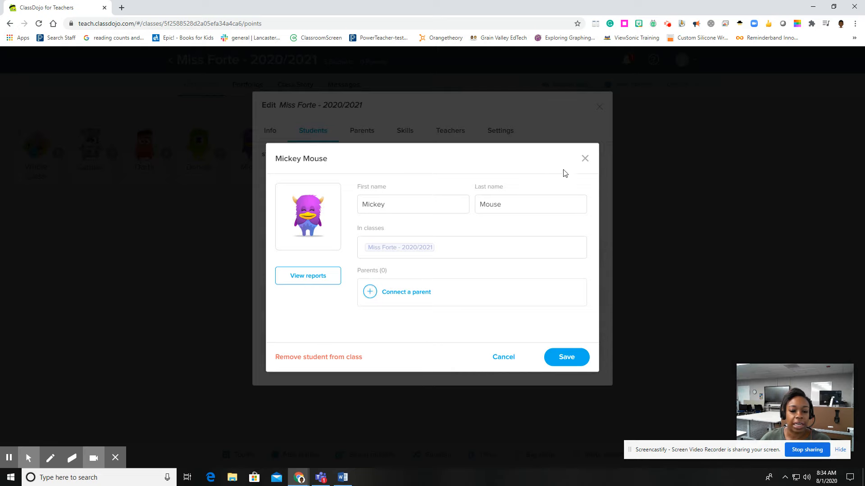
left_click(585, 158)
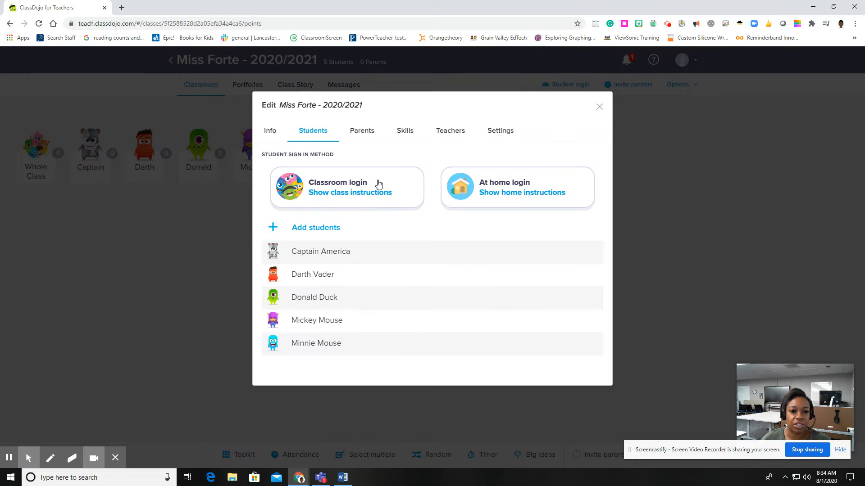
Review the family connection list under Parents in the Edit class dialog, then close the dialog.
left_click(361, 131)
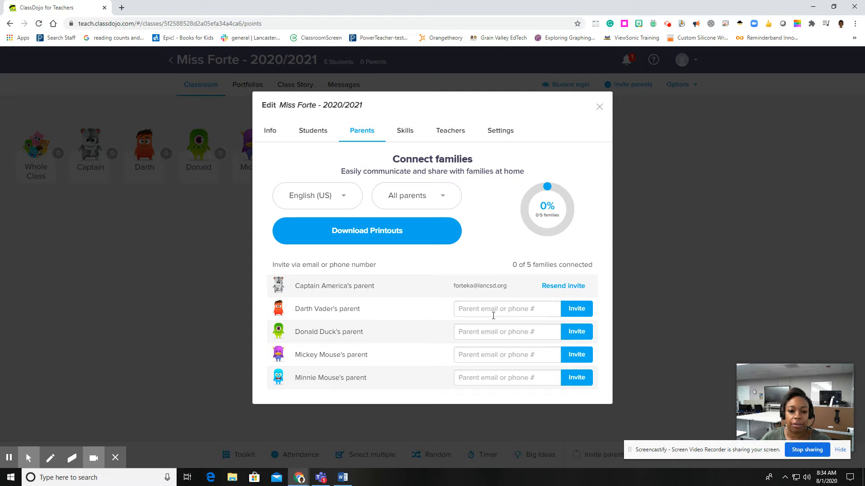
left_click(600, 107)
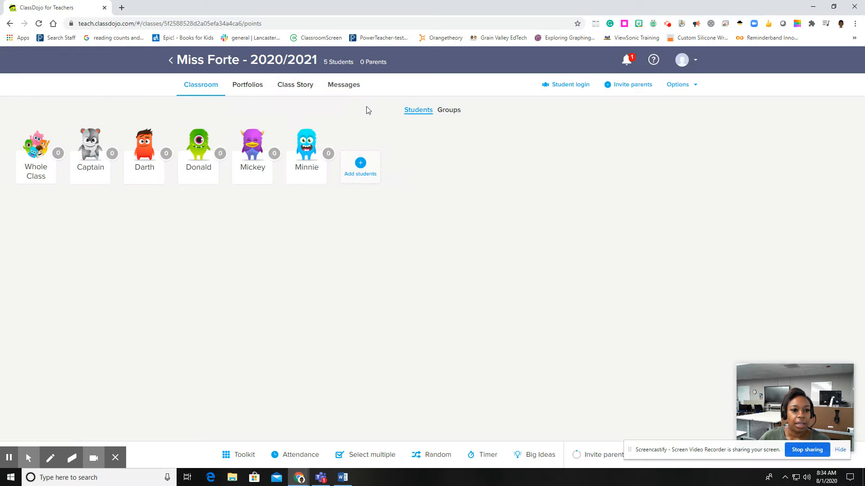
Pass through the Class Story and open the Messages conversation with Darth Vader's Parent.
left_click(295, 89)
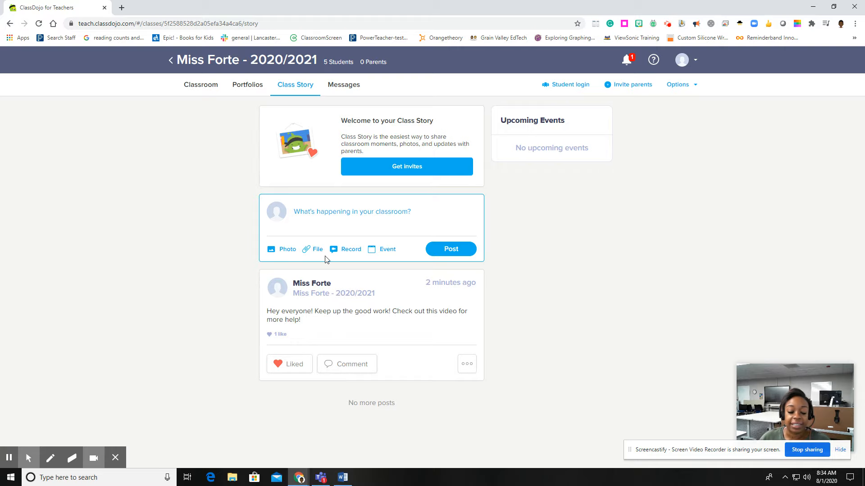
left_click(339, 86)
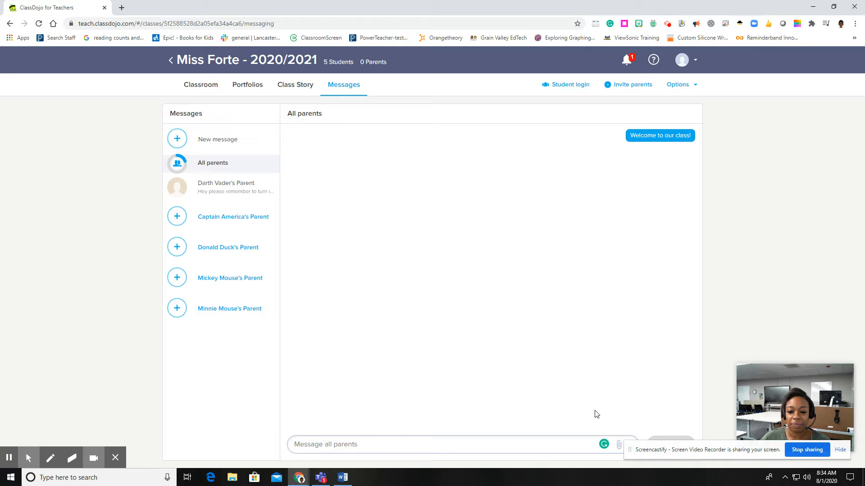
left_click(214, 186)
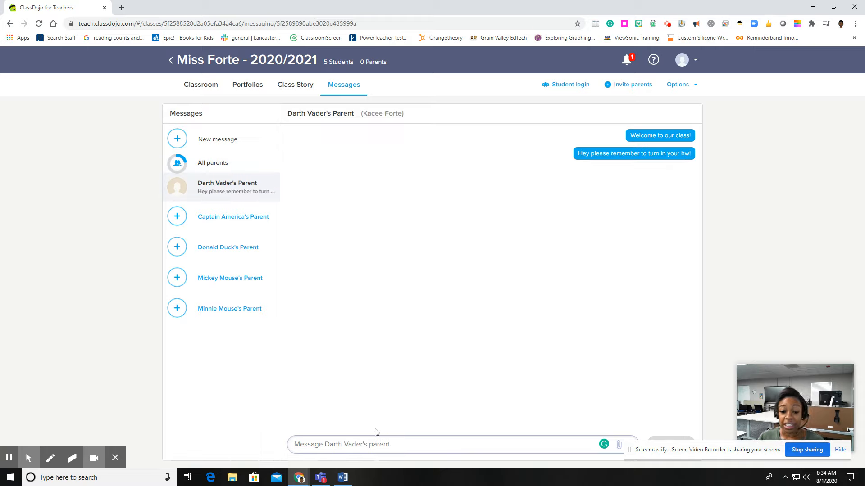
Draft the message "Hey" to Darth Vader's parent and turn on the Schedule message option.
type("Hey")
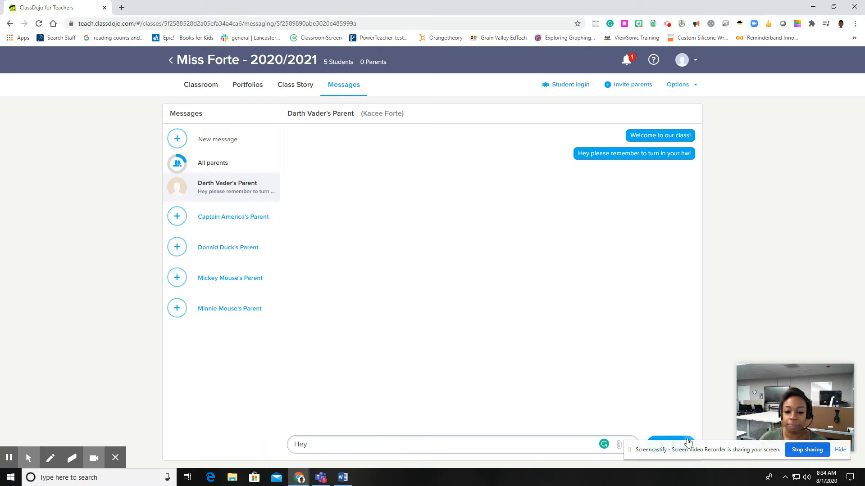
left_click(688, 446)
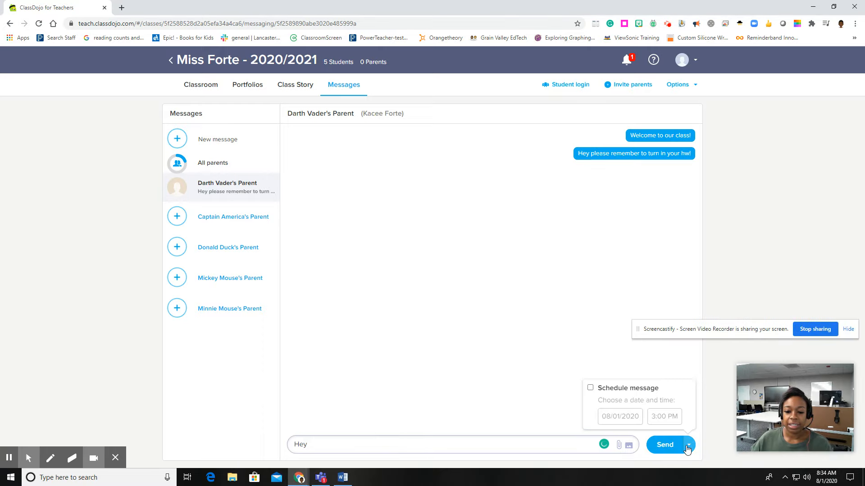
left_click(591, 388)
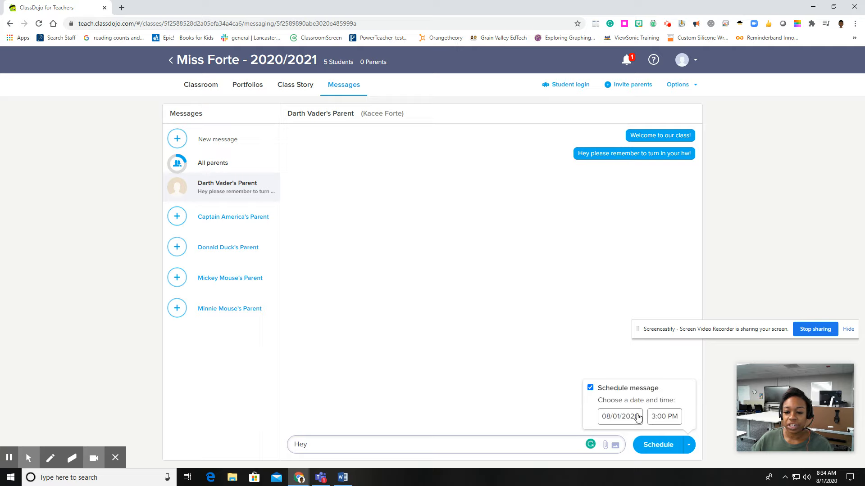
left_click(652, 364)
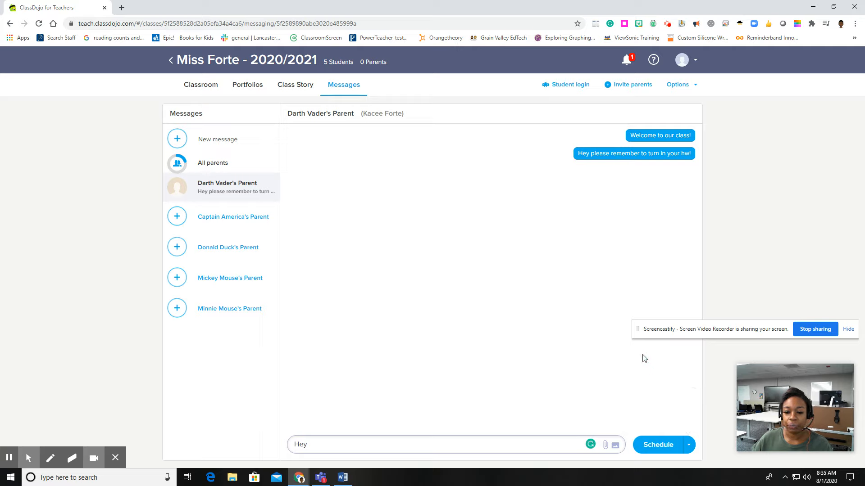